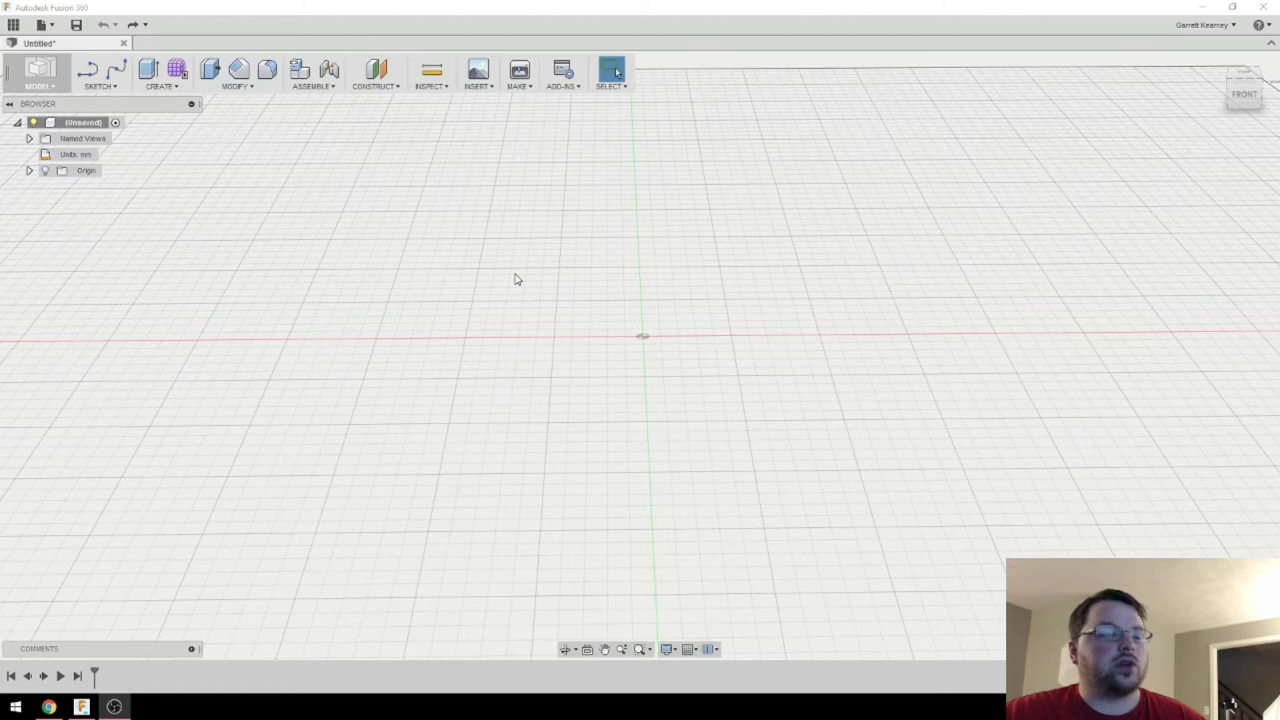
Create a cylinder as a new body on the horizontal origin plane, centred on the origin, about 54 mm in diameter and 50 mm high.
left_click(176, 88)
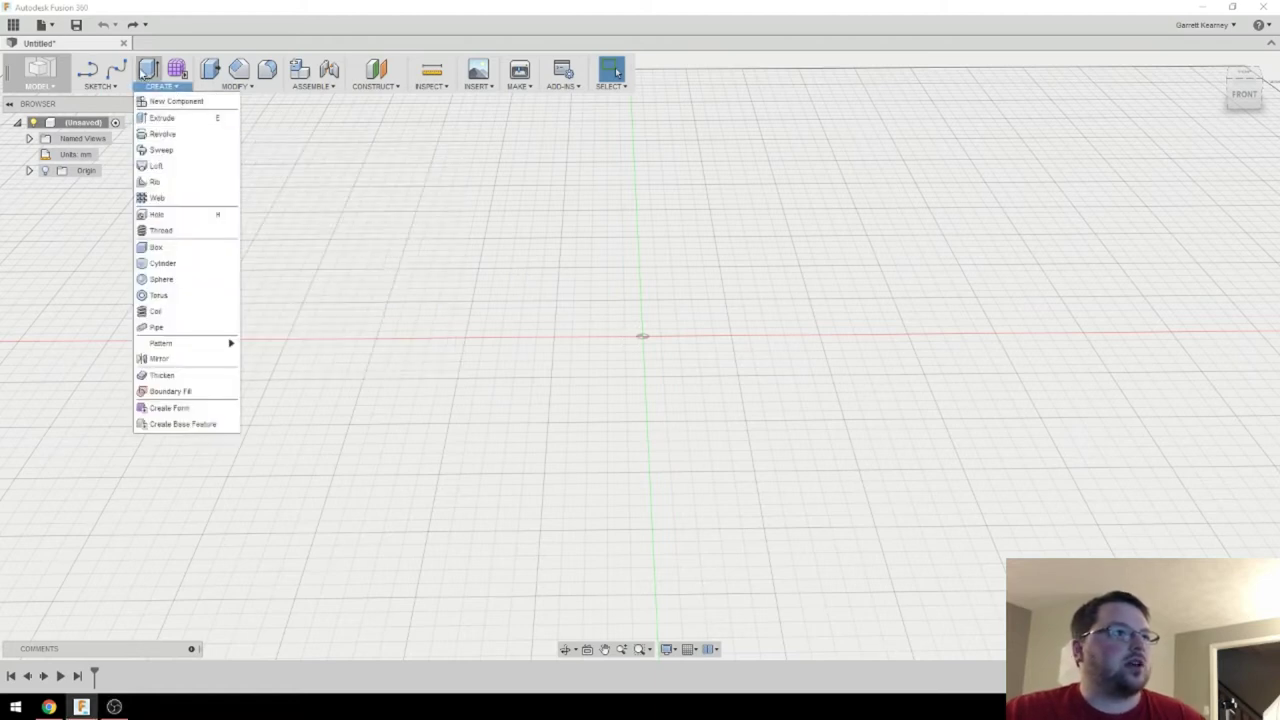
left_click(180, 263)
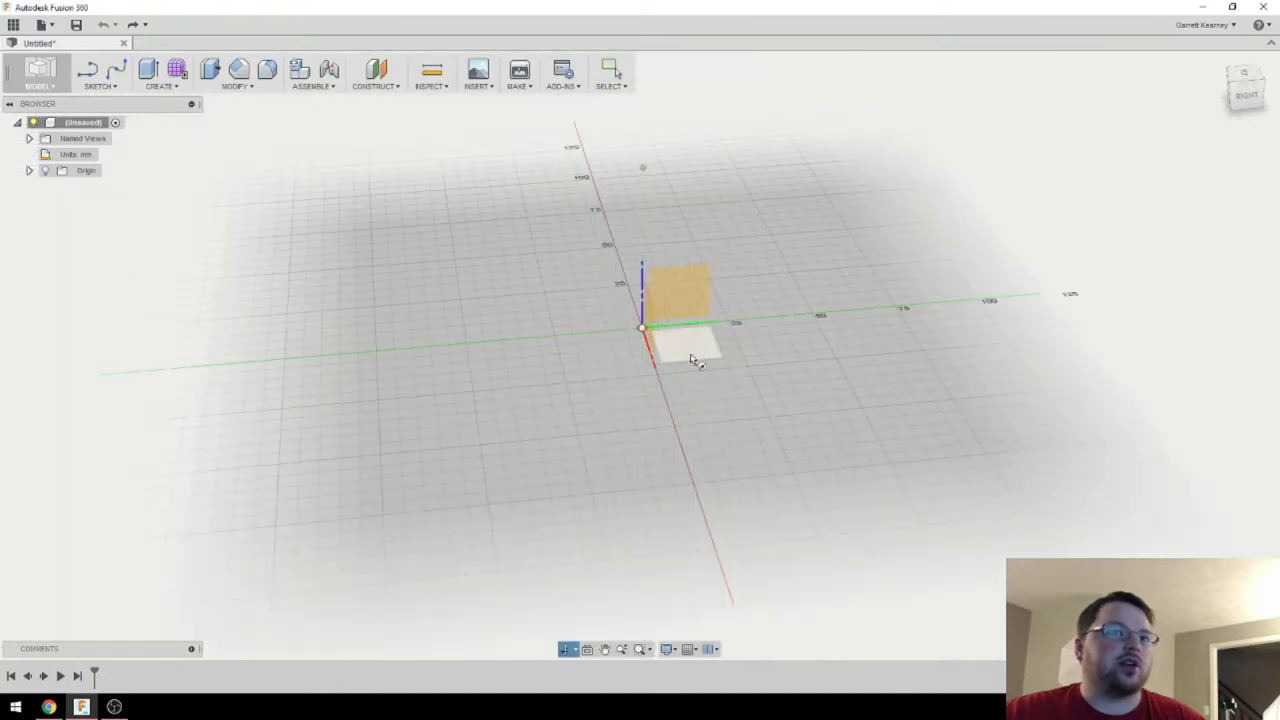
left_click(693, 357)
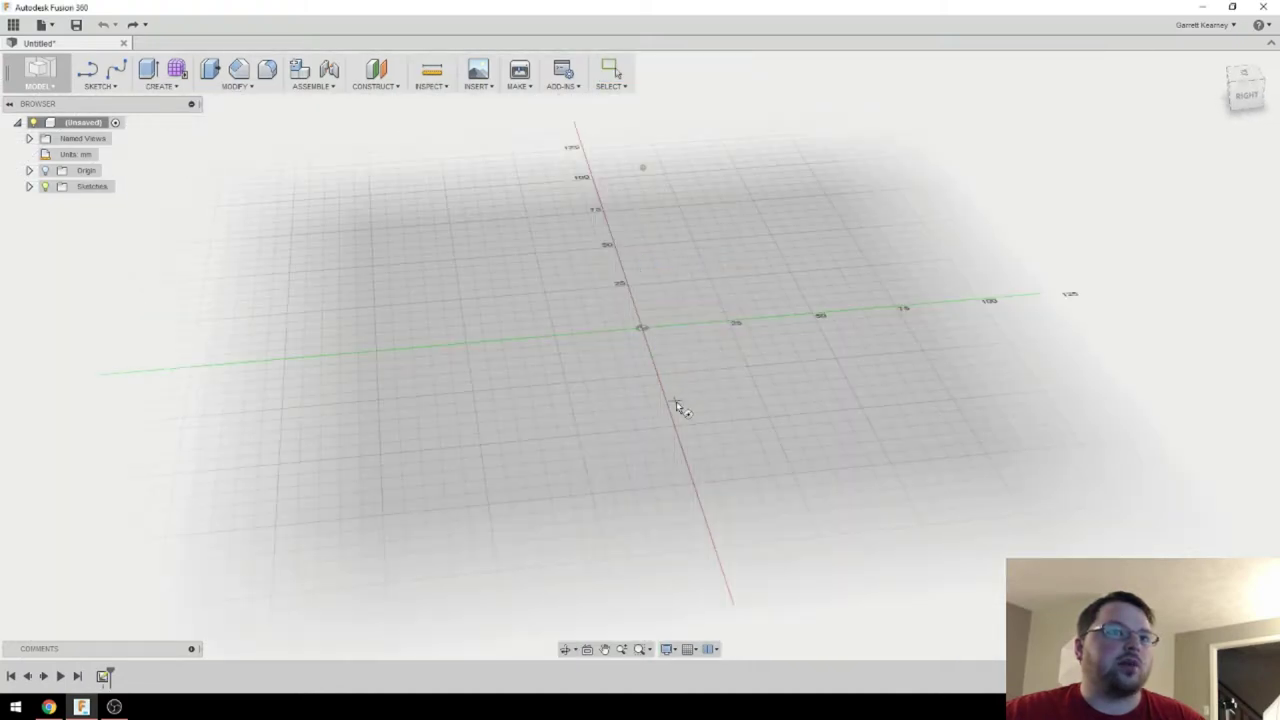
left_click(645, 338)
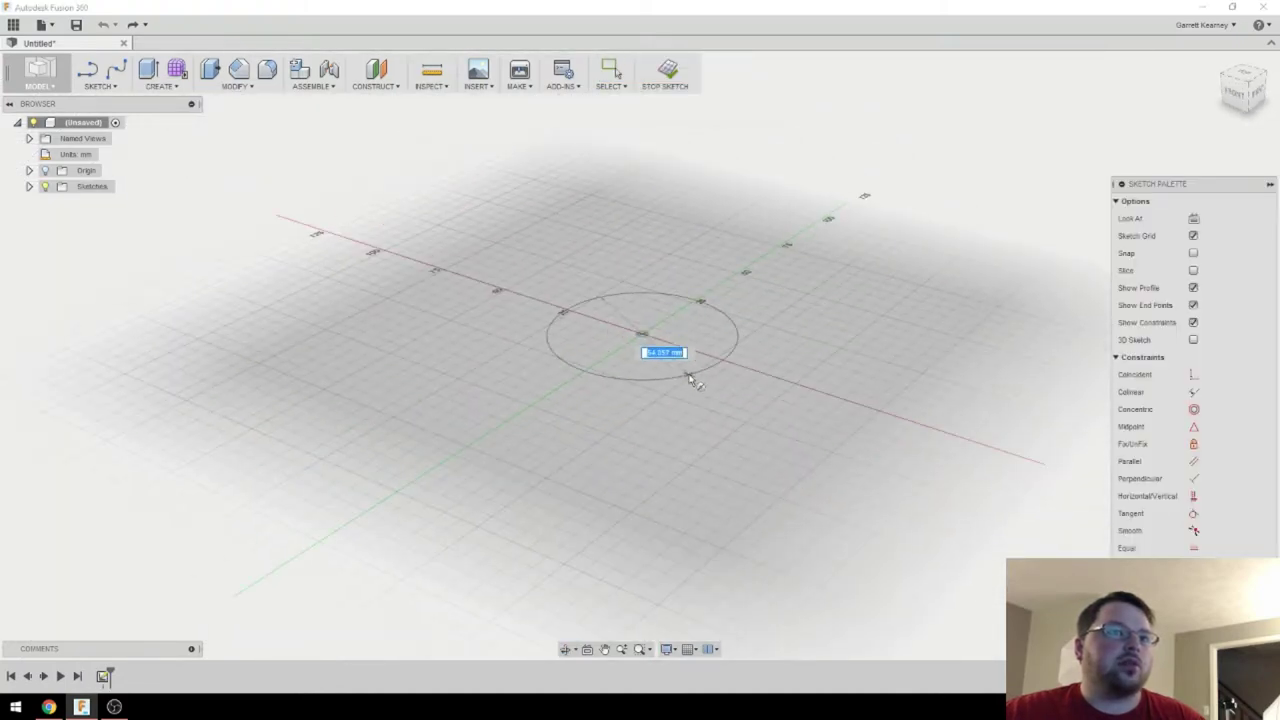
left_click(689, 374)
left_click_drag(643, 310, 662, 103)
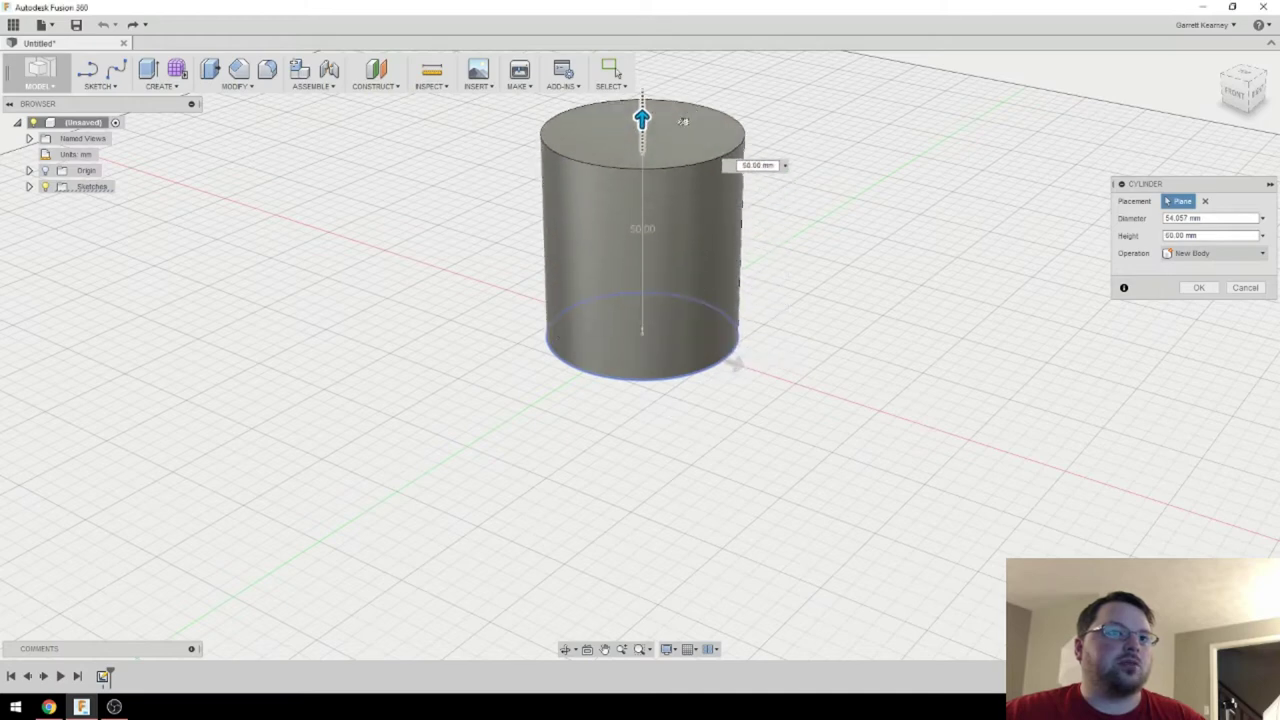
left_click(1200, 289)
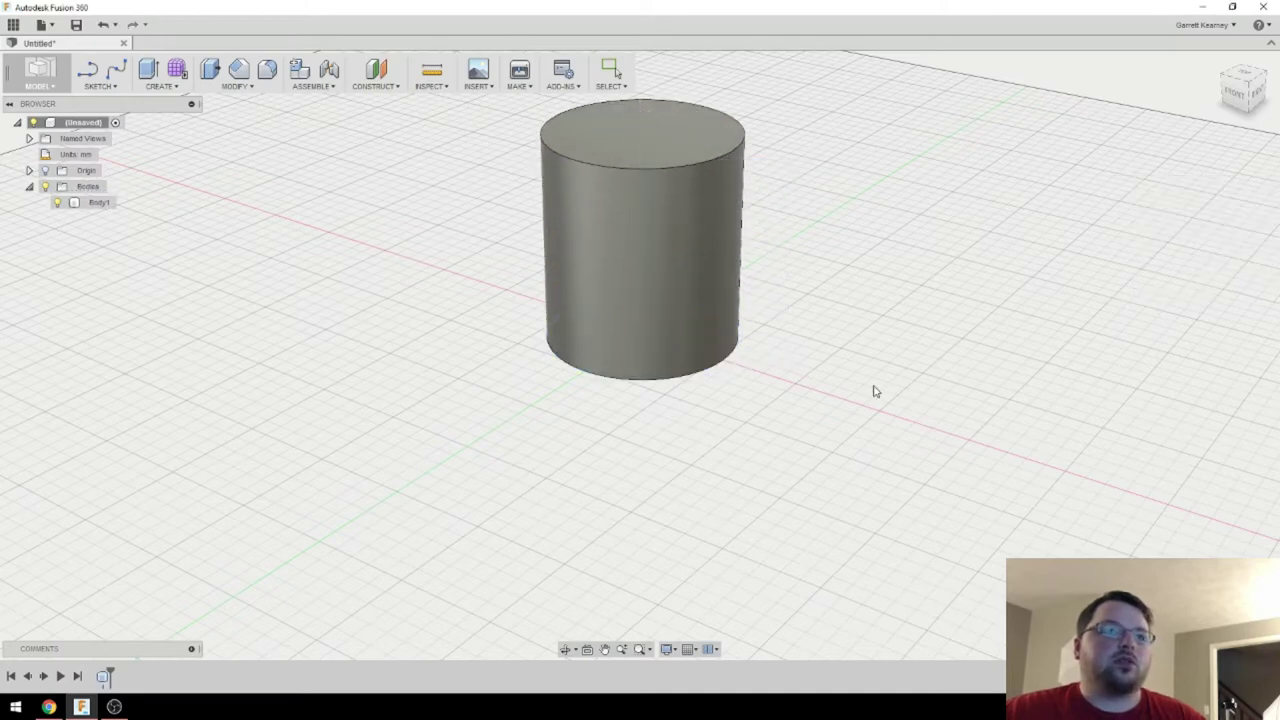
Split the cylinder's top face into two halves using the vertical YZ origin plane as the splitting tool.
middle_click_drag(874, 389, 804, 480, "shift")
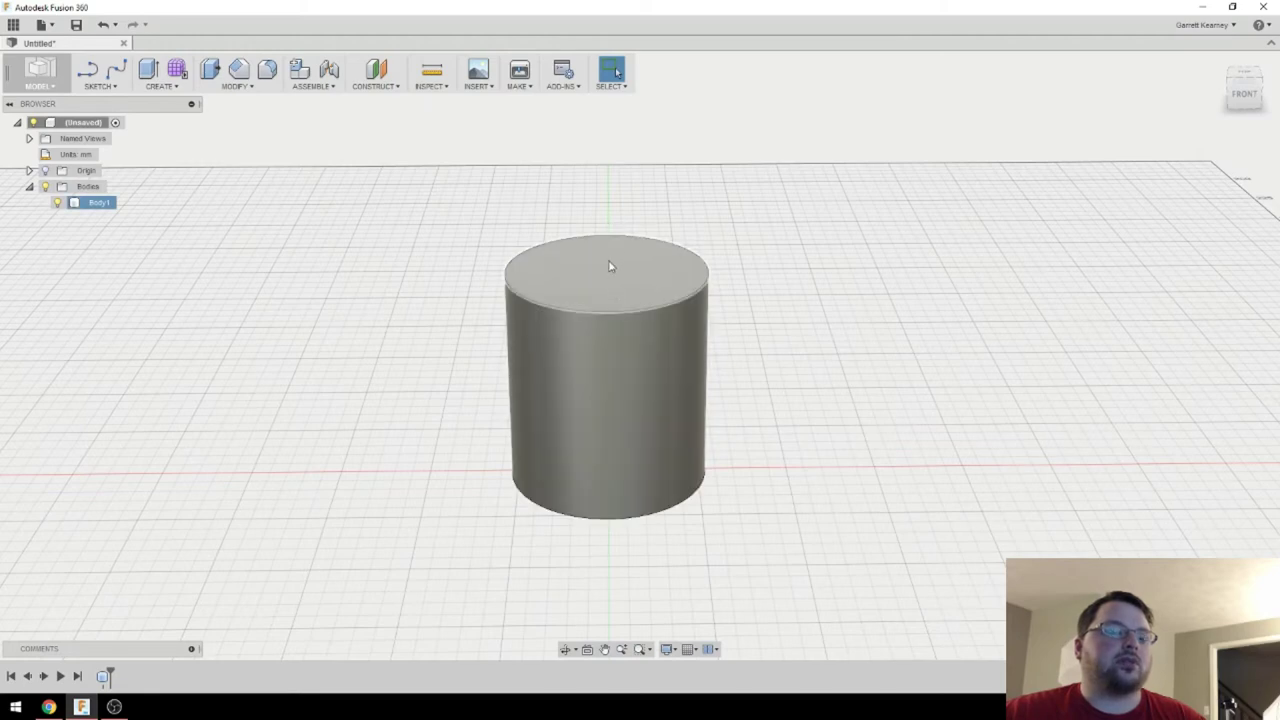
mouse_move(800, 400)
middle_mouse_down("shift")
mouse_move(829, 394)
mouse_move(814, 414)
middle_mouse_up("shift")
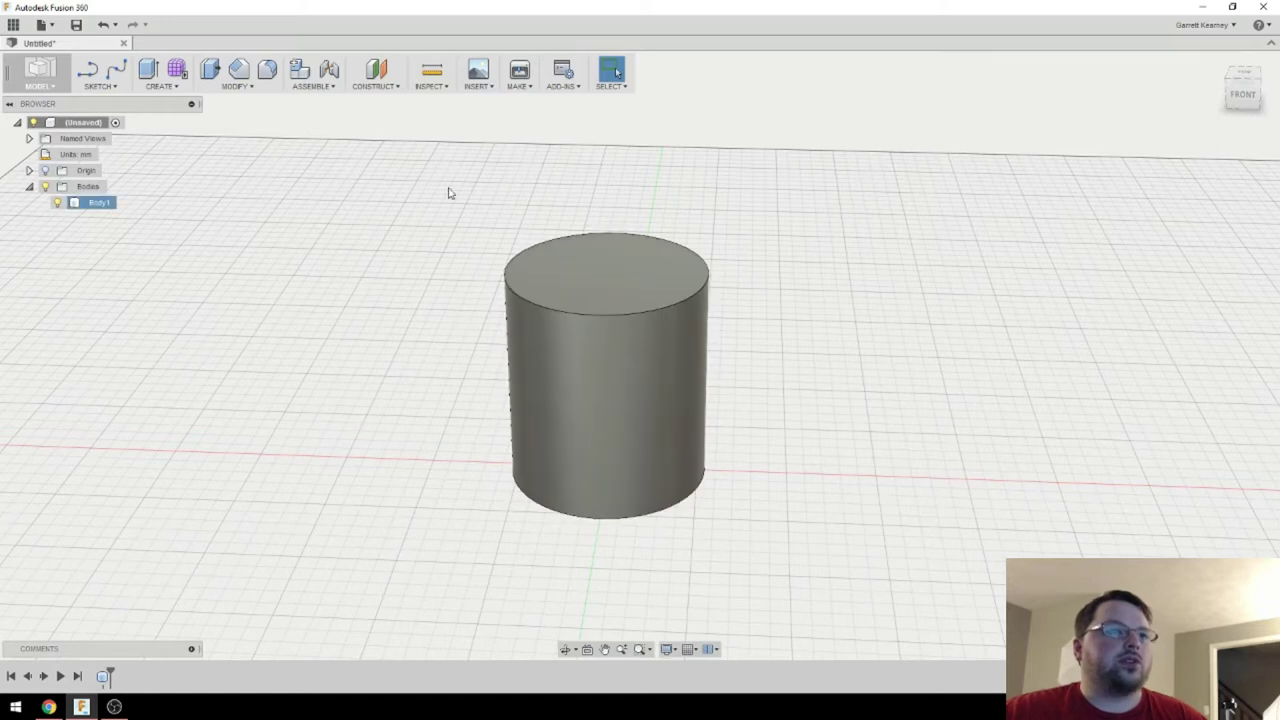
left_click(262, 90)
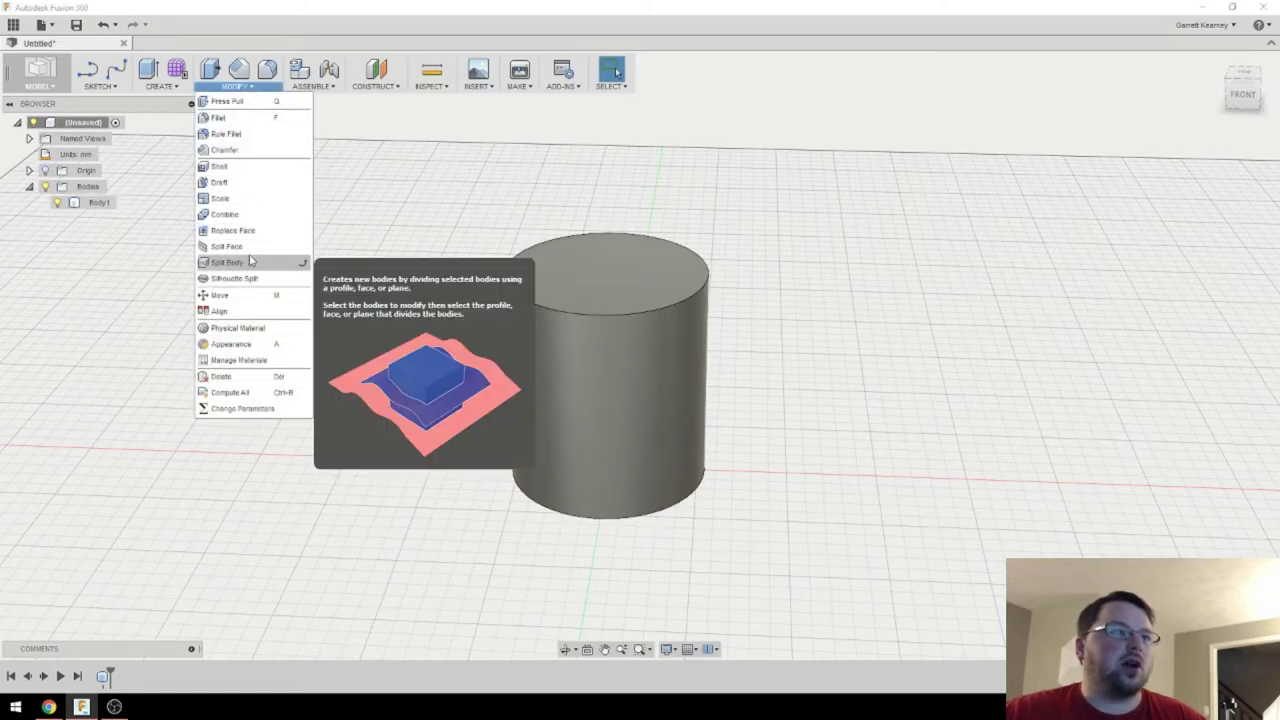
left_click(227, 246)
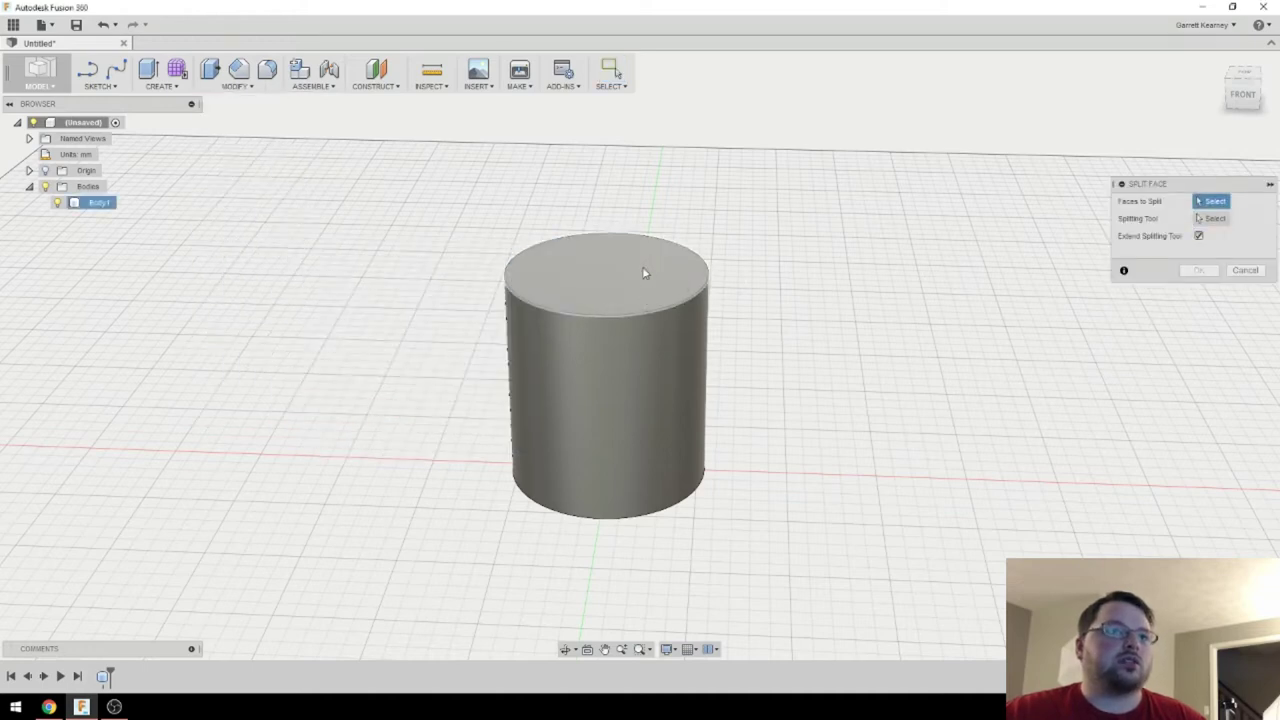
left_click(644, 262)
middle_click_drag(866, 348, 815, 349, "shift")
left_click(1214, 219)
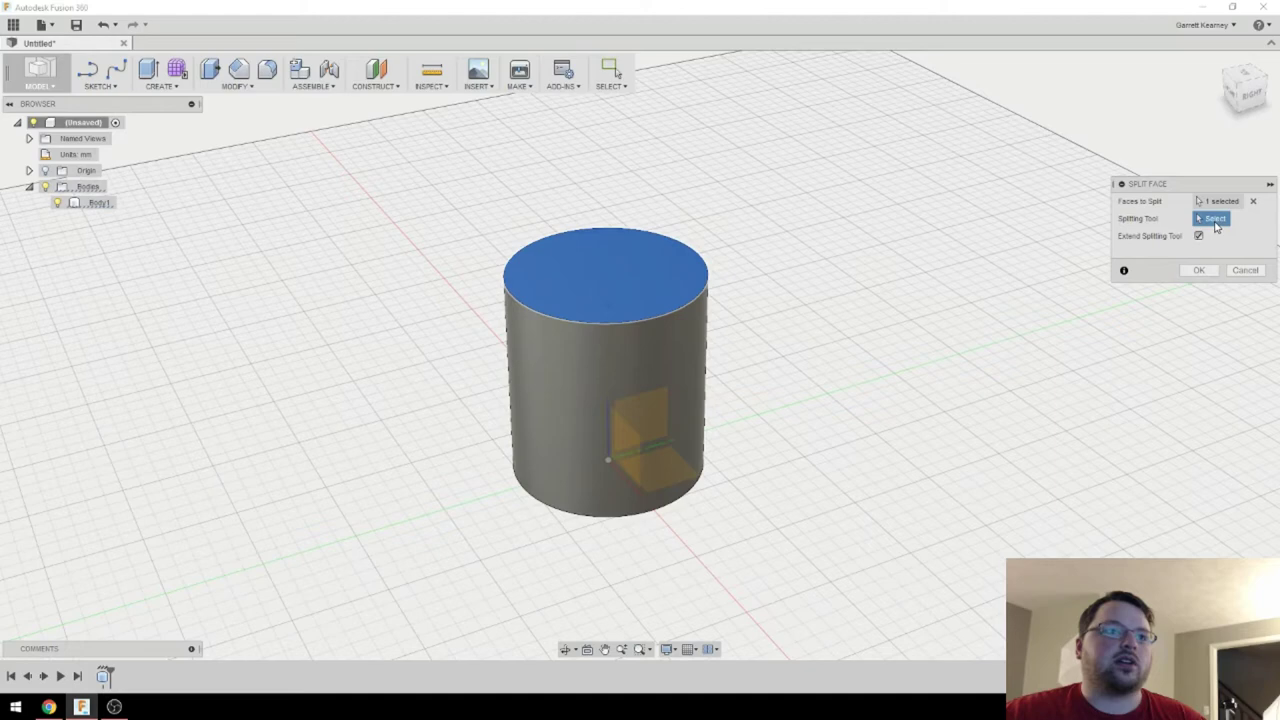
middle_click_drag(980, 340, 944, 319, "shift")
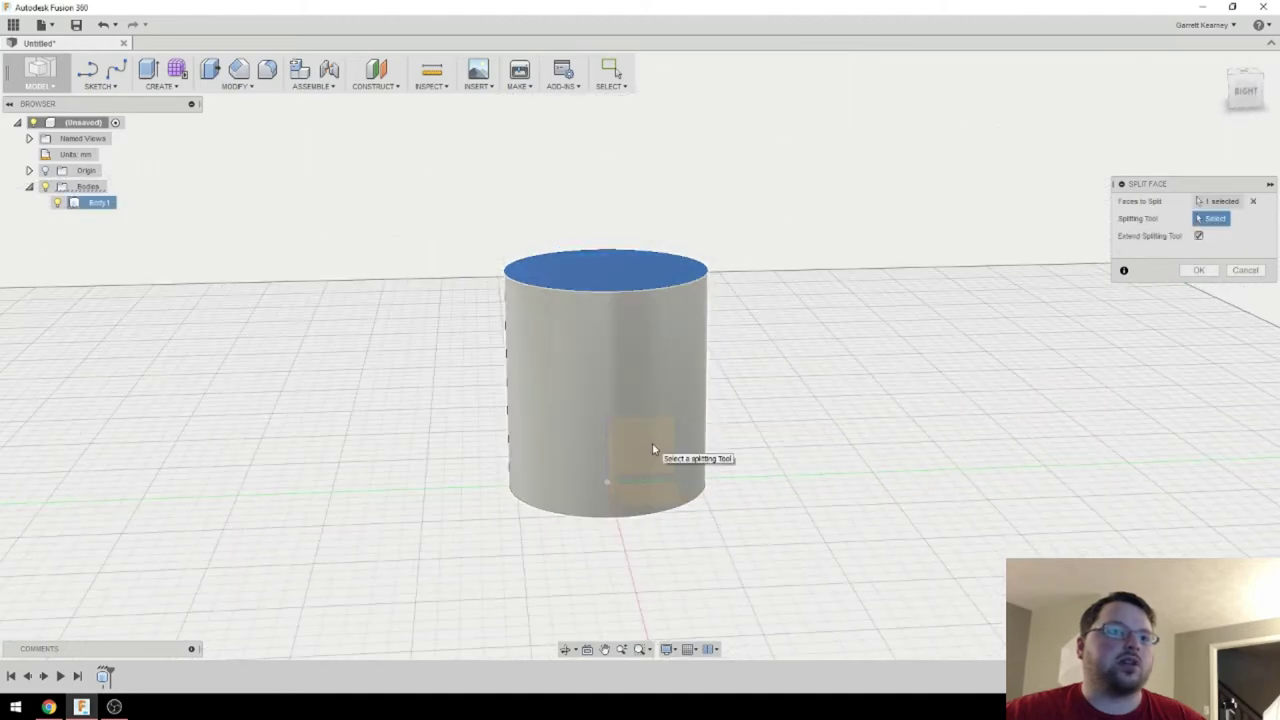
left_click(652, 443)
left_click(675, 488)
middle_click_drag(677, 490, 955, 423, "shift")
left_click(1189, 256)
Draft the right half of the cylinder's top face by -20 degrees, one side, with the vertical YZ plane as reference and Tangent Chain off.
middle_click_drag(965, 330, 957, 357, "shift")
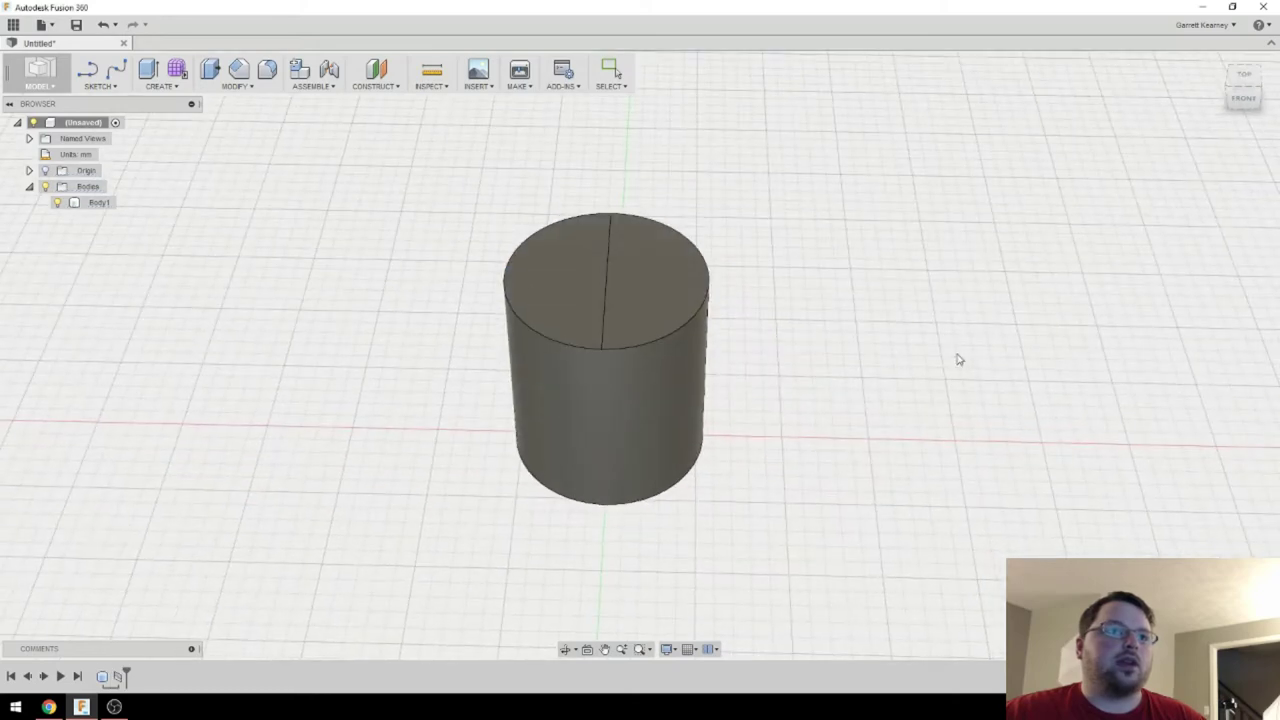
middle_click_drag(810, 334, 818, 326, "shift")
left_click(238, 86)
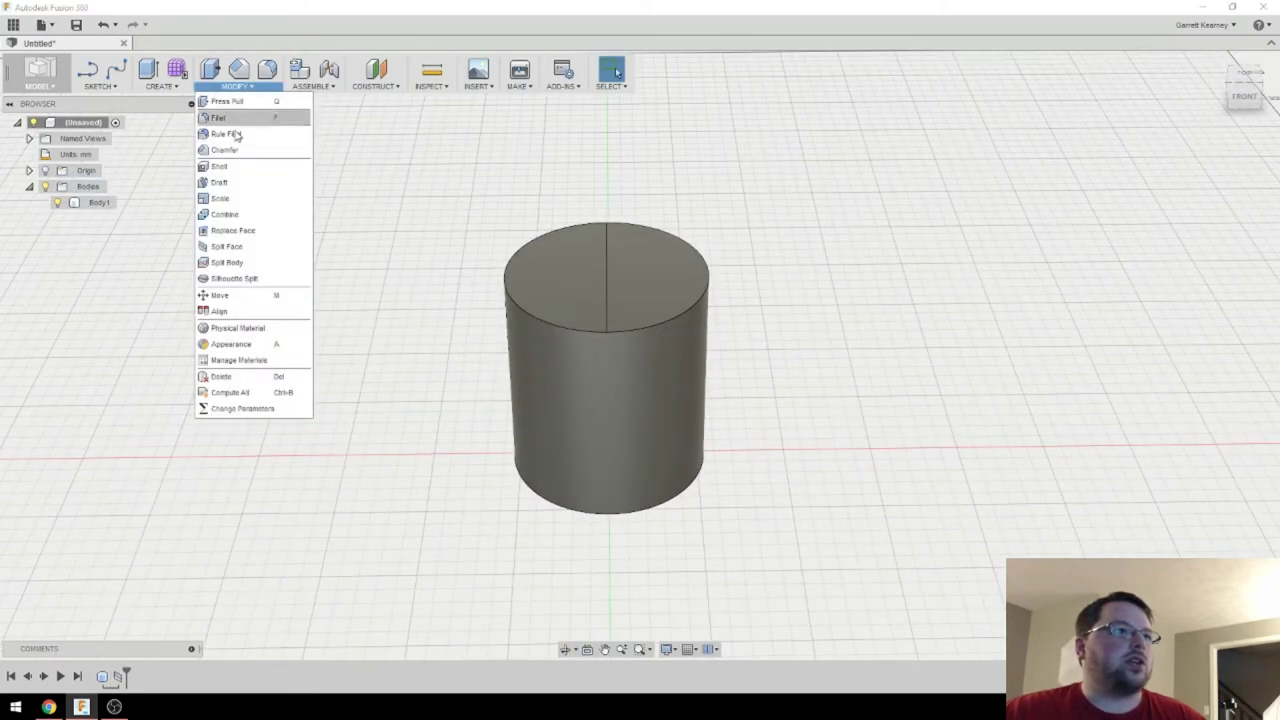
left_click(220, 183)
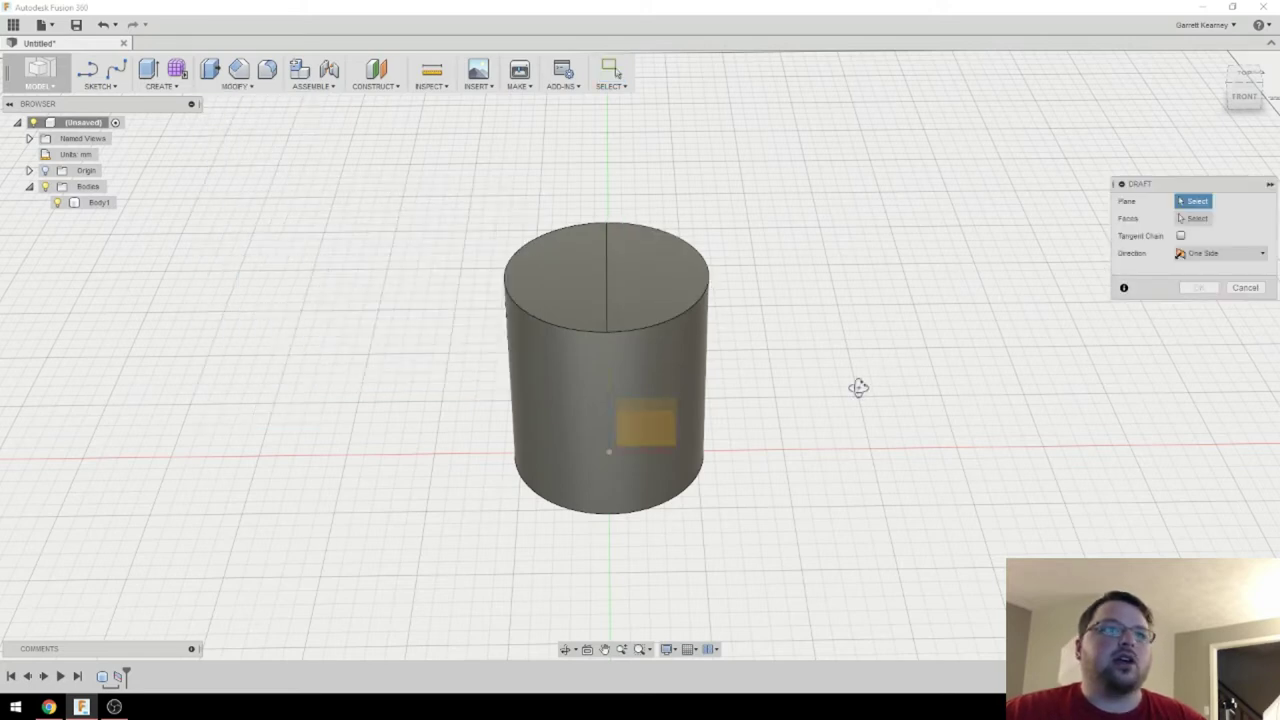
middle_click_drag(858, 388, 715, 406, "shift")
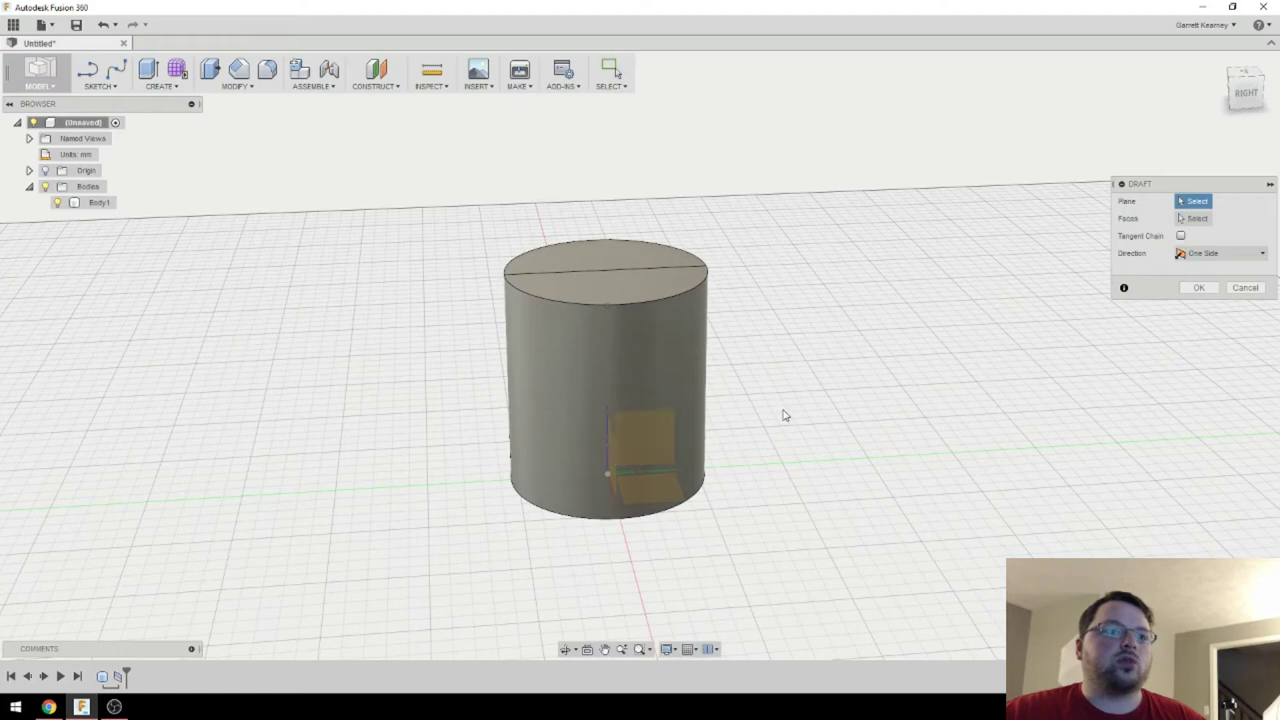
middle_click_drag(668, 442, 640, 440, "shift")
left_click(647, 440)
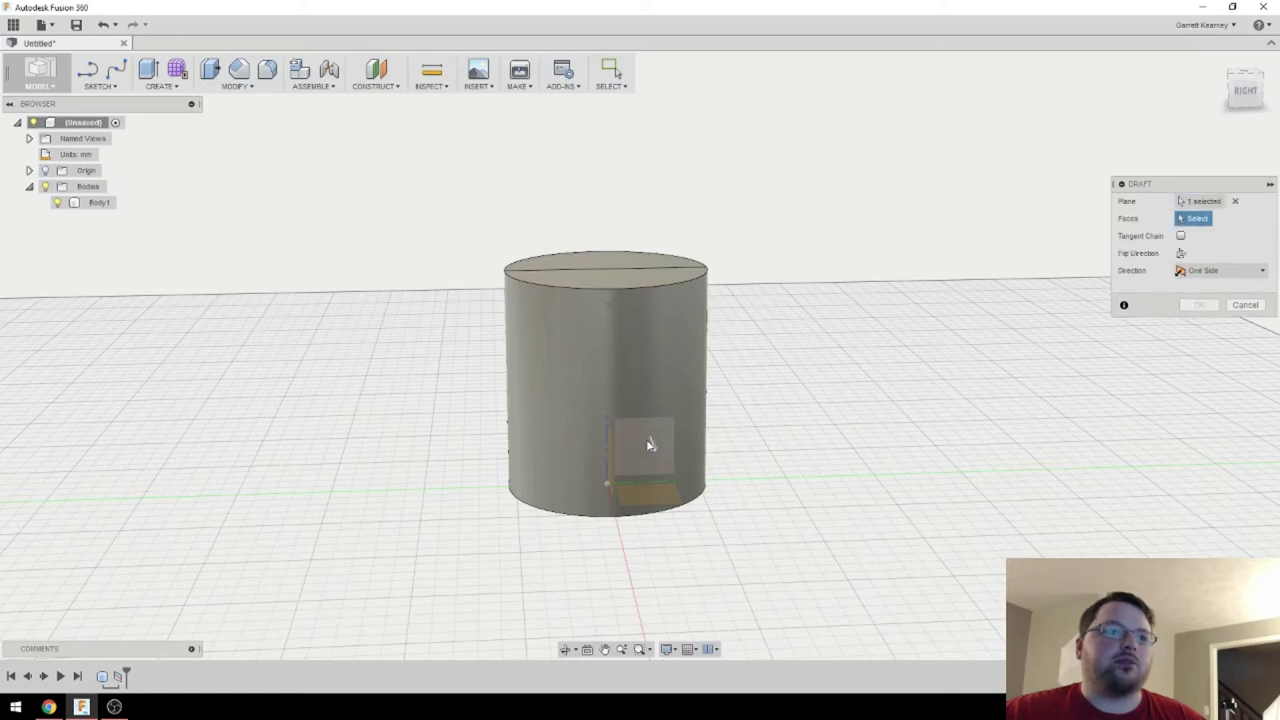
middle_click_drag(771, 320, 880, 349, "shift")
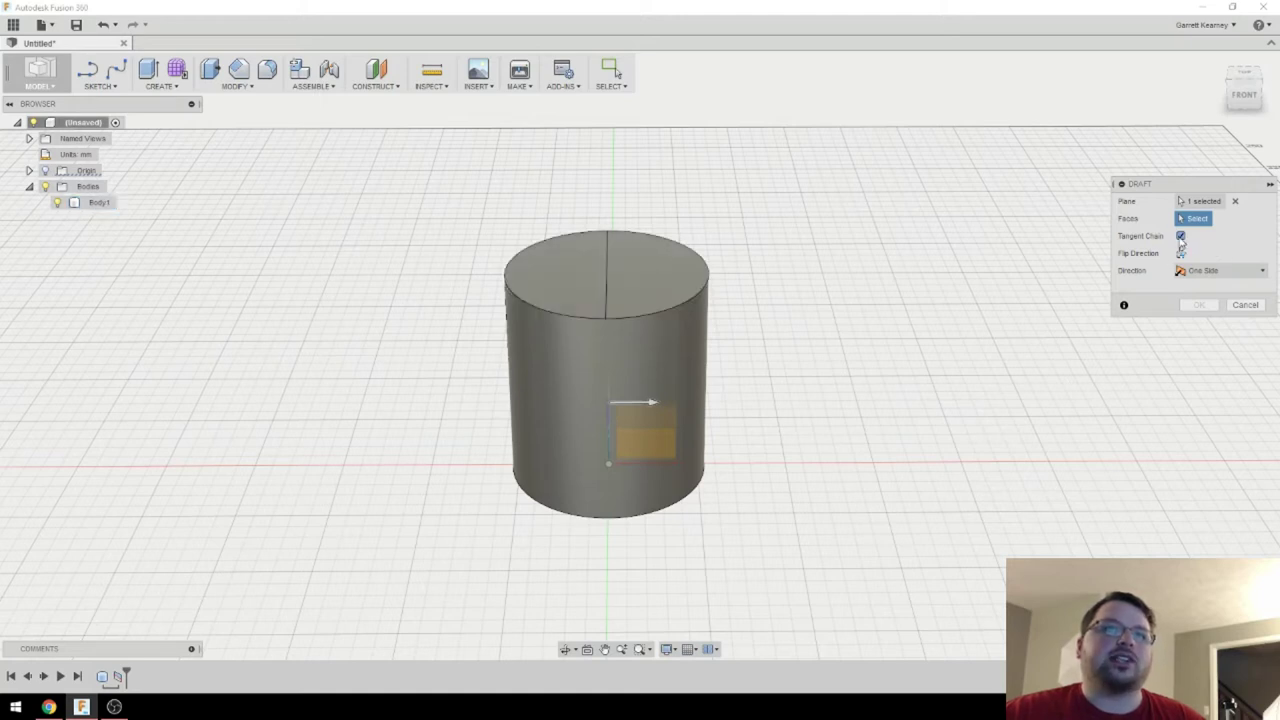
left_click(1181, 238)
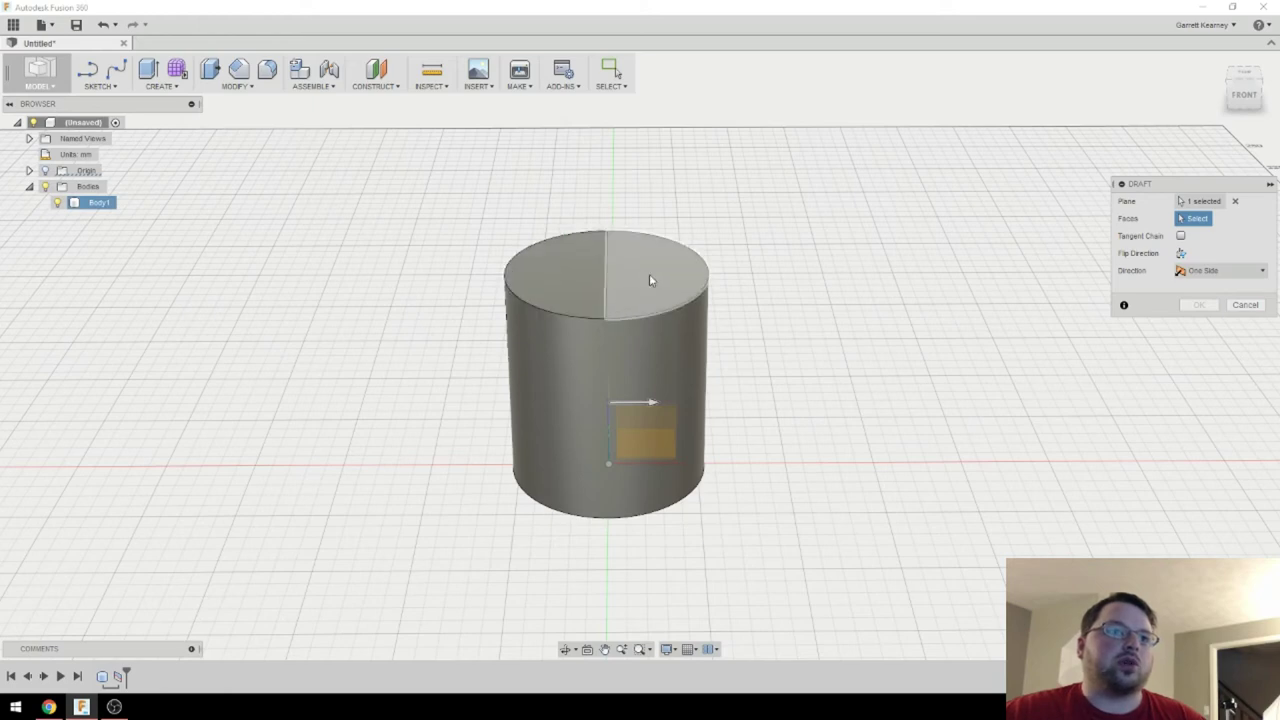
left_click(649, 273)
middle_click_drag(652, 285, 695, 288, "shift")
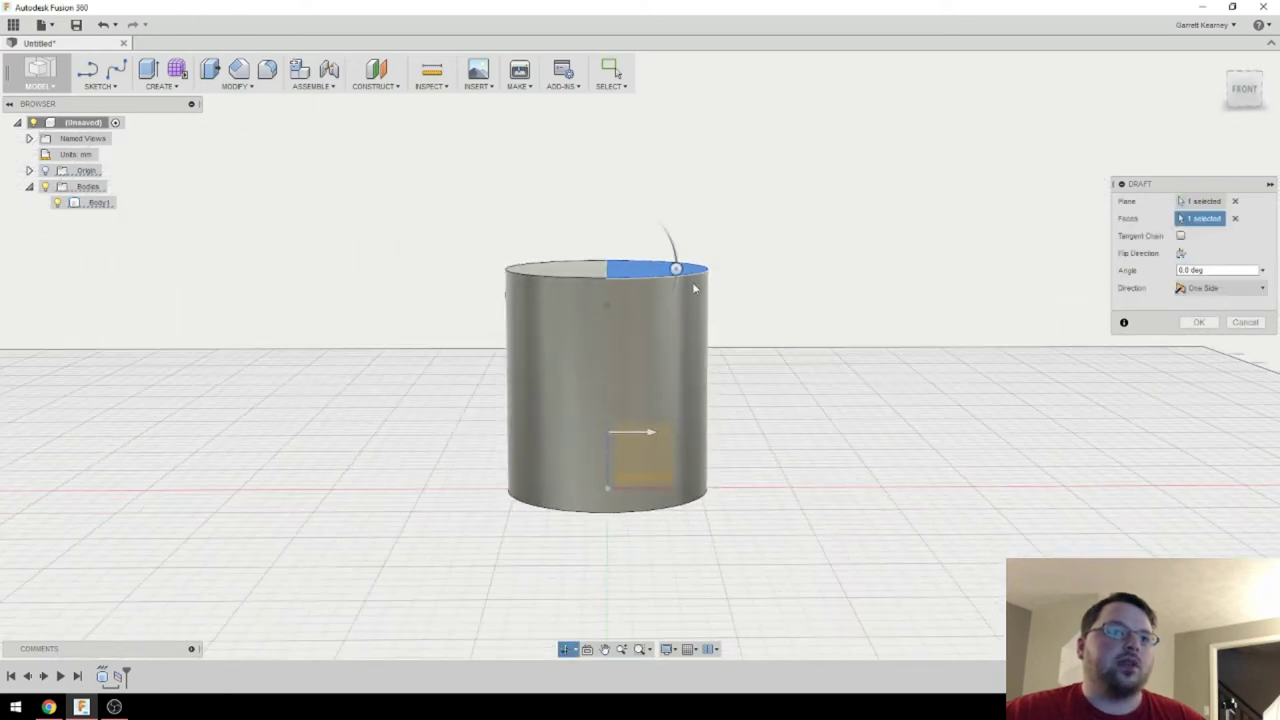
left_click_drag(676, 268, 679, 296)
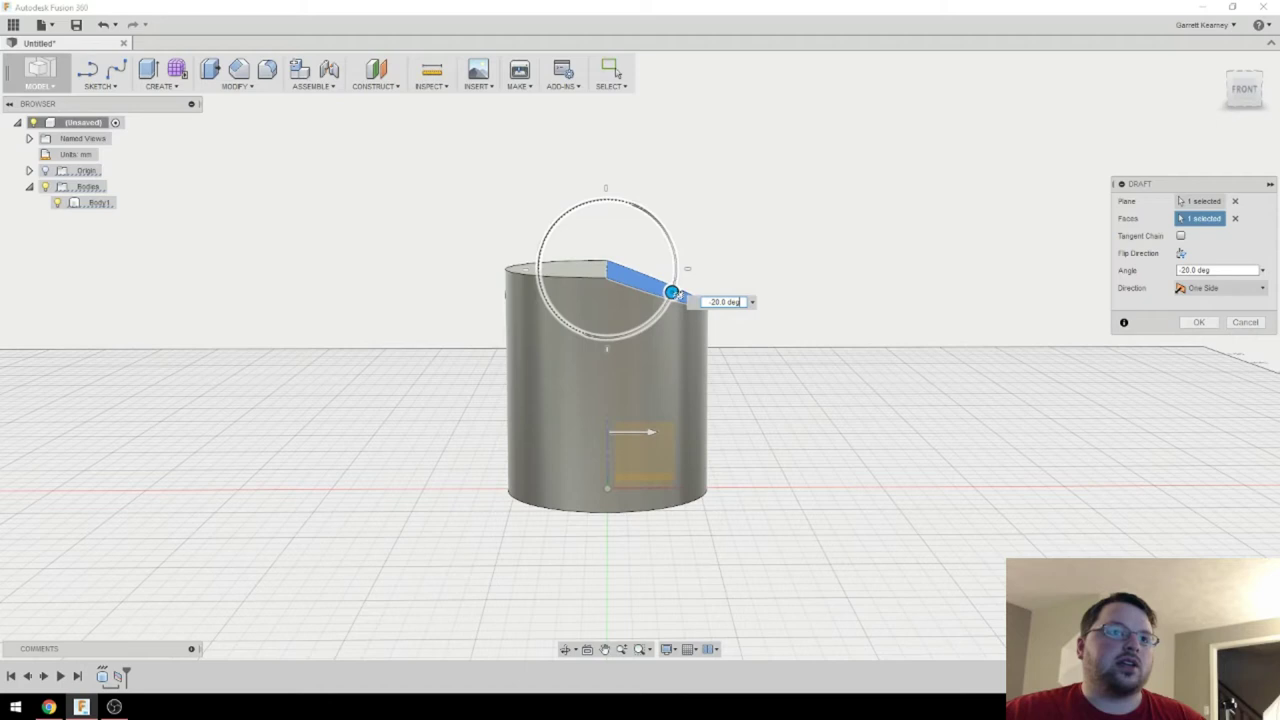
left_click(1198, 322)
Draft the left half of the cylinder's top face by -25 degrees, using the same vertical YZ origin plane as reference.
middle_click_drag(1001, 323, 923, 343, "shift")
left_click(234, 86)
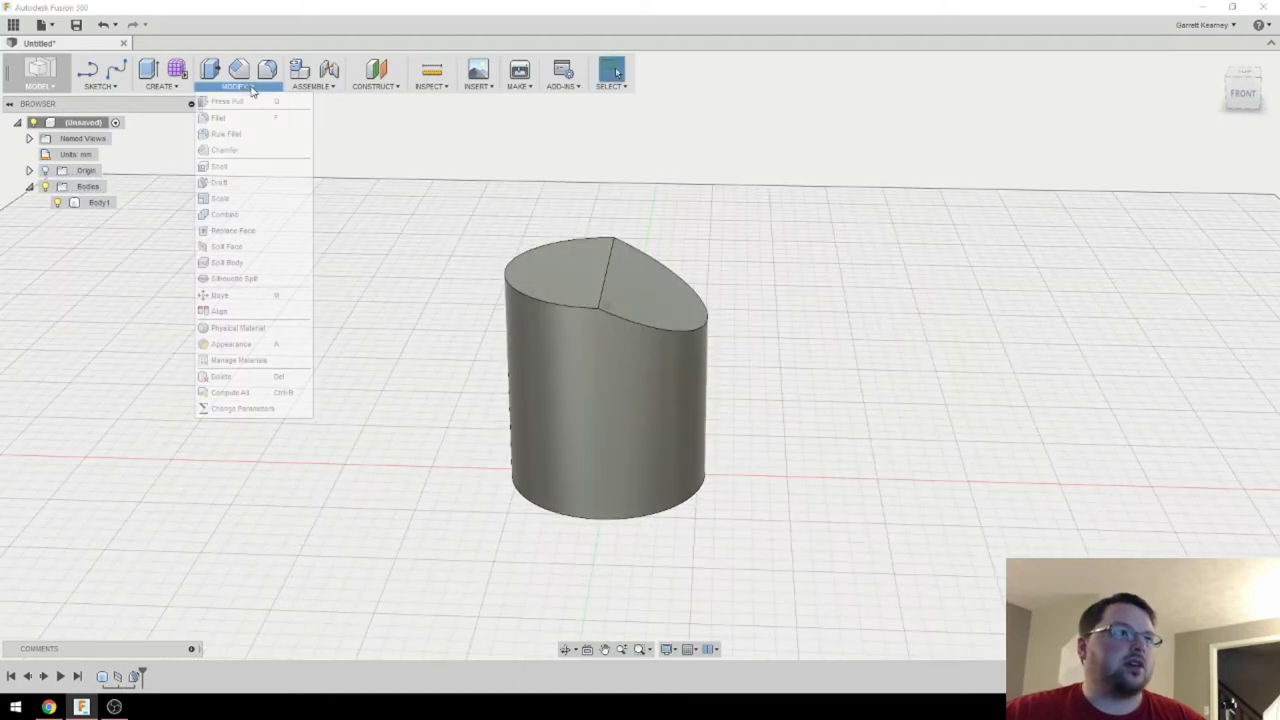
left_click(220, 182)
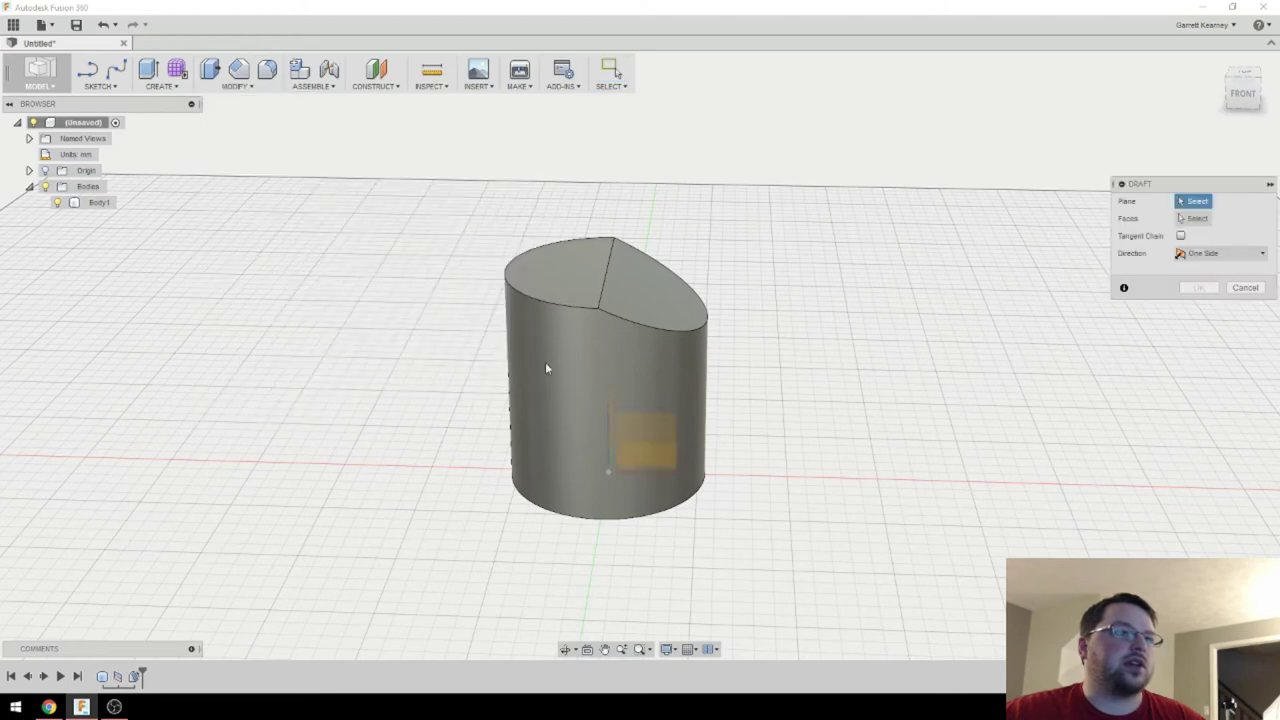
middle_click_drag(674, 403, 629, 386, "shift")
left_click(638, 411)
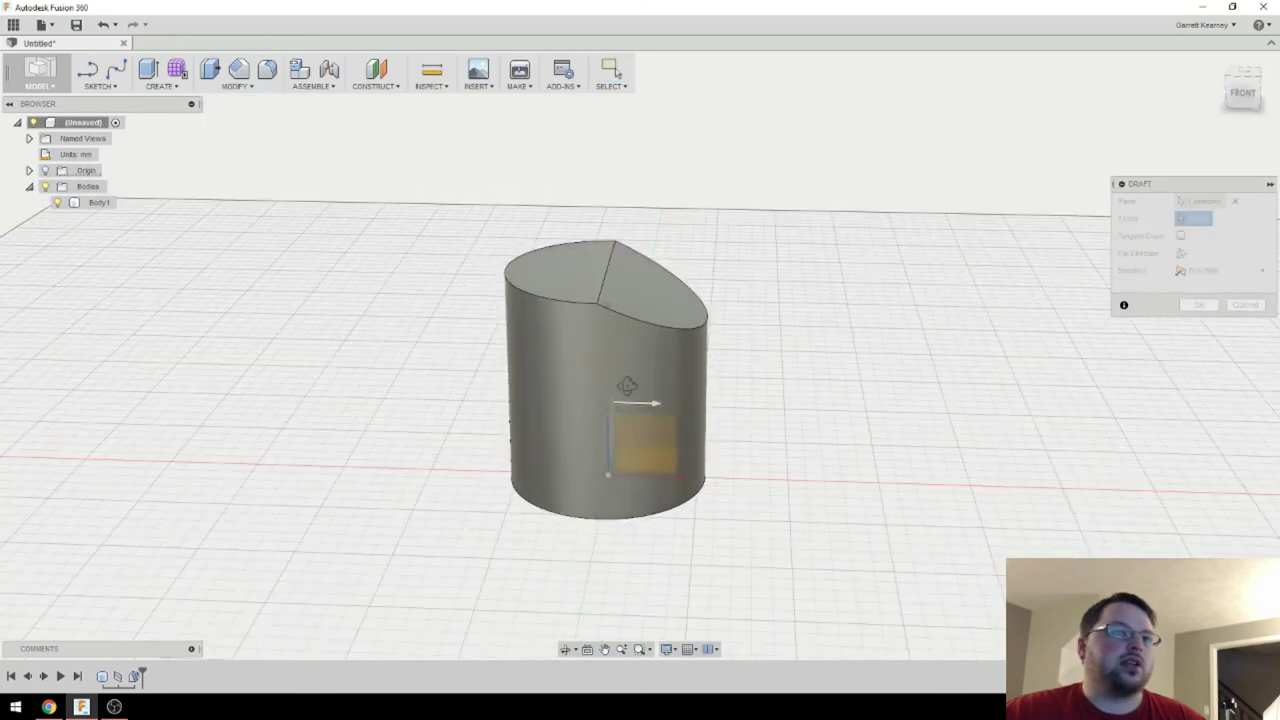
left_click(553, 280)
middle_click_drag(560, 272, 537, 263, "shift")
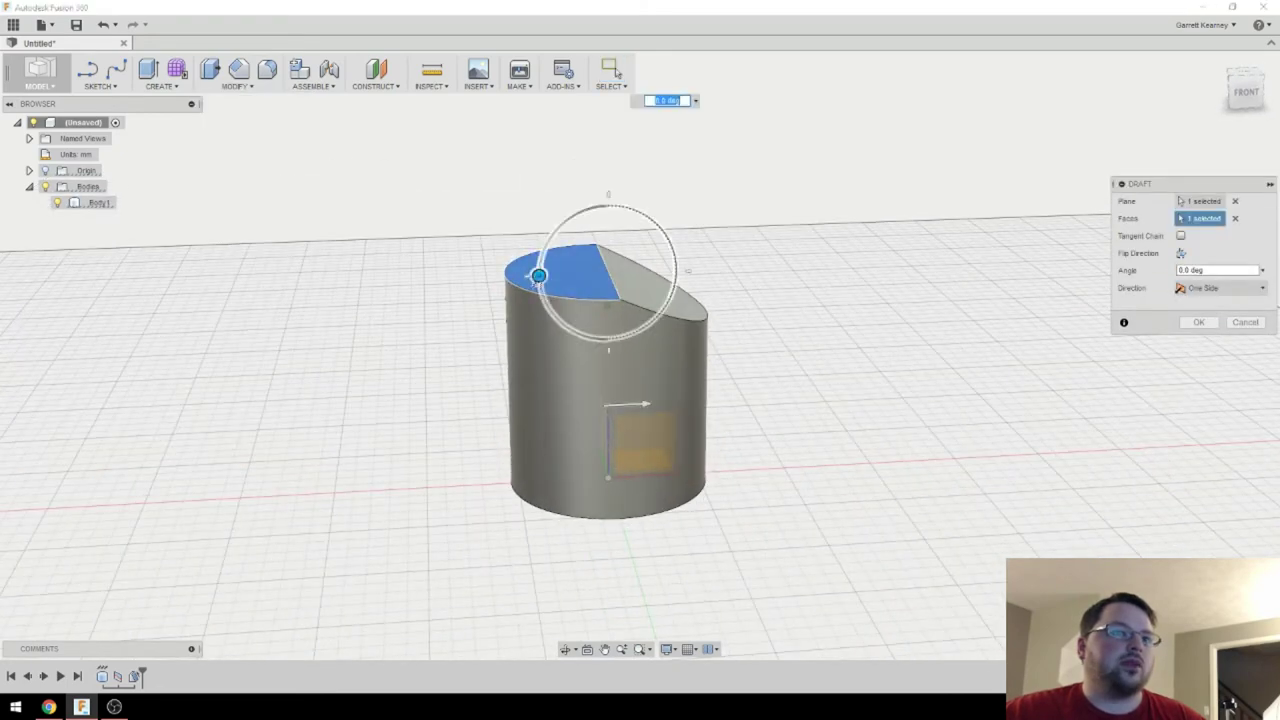
left_click_drag(538, 302, 604, 318)
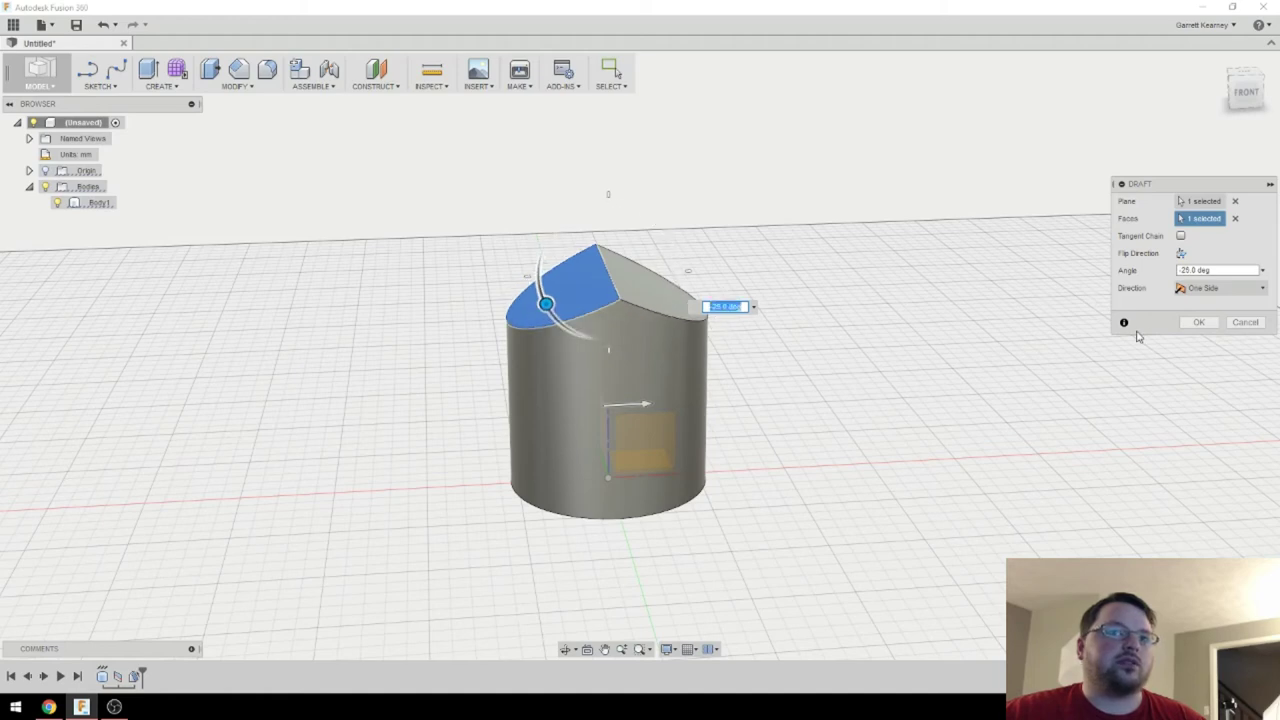
left_click(1196, 323)
Sketch a closed spline in the shape of a sideways heart, about 30 mm wide, on the vertical front plane to the right of the body.
middle_click_drag(991, 403, 843, 409, "shift")
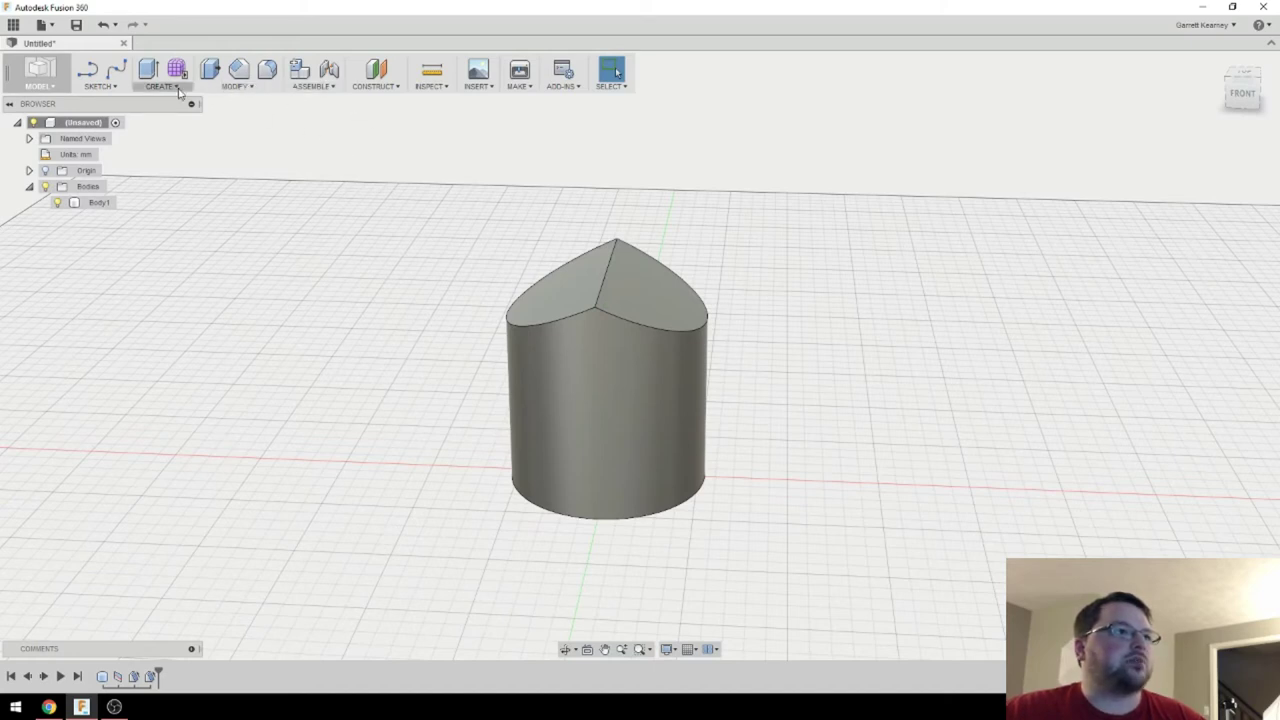
left_click(116, 89)
left_click(118, 103)
left_click(450, 292)
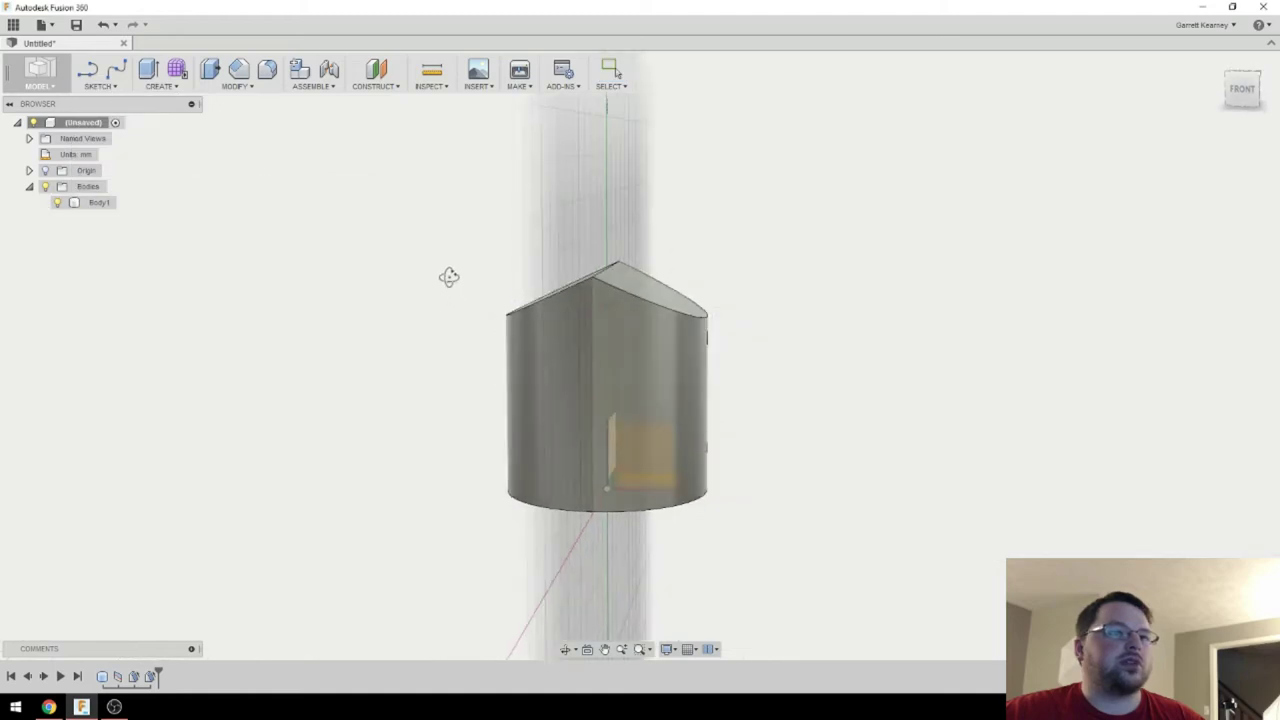
key("l")
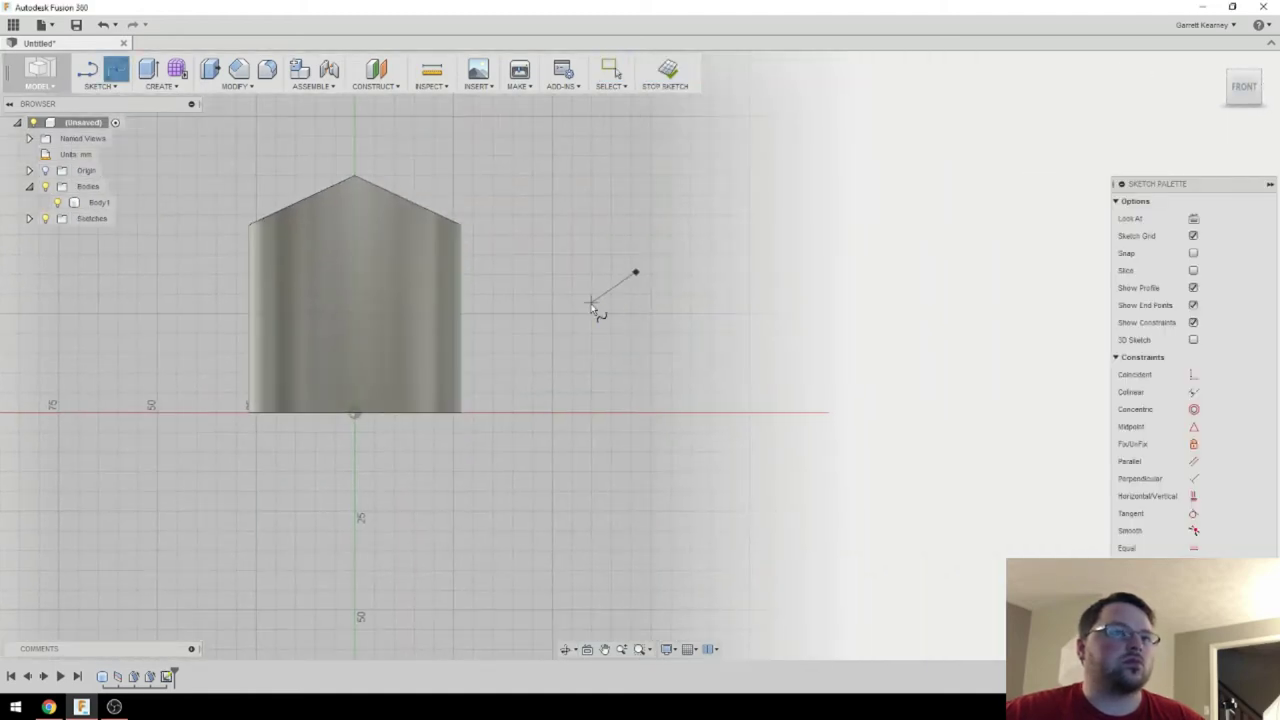
left_click(586, 310)
left_click(635, 372)
left_click(696, 356)
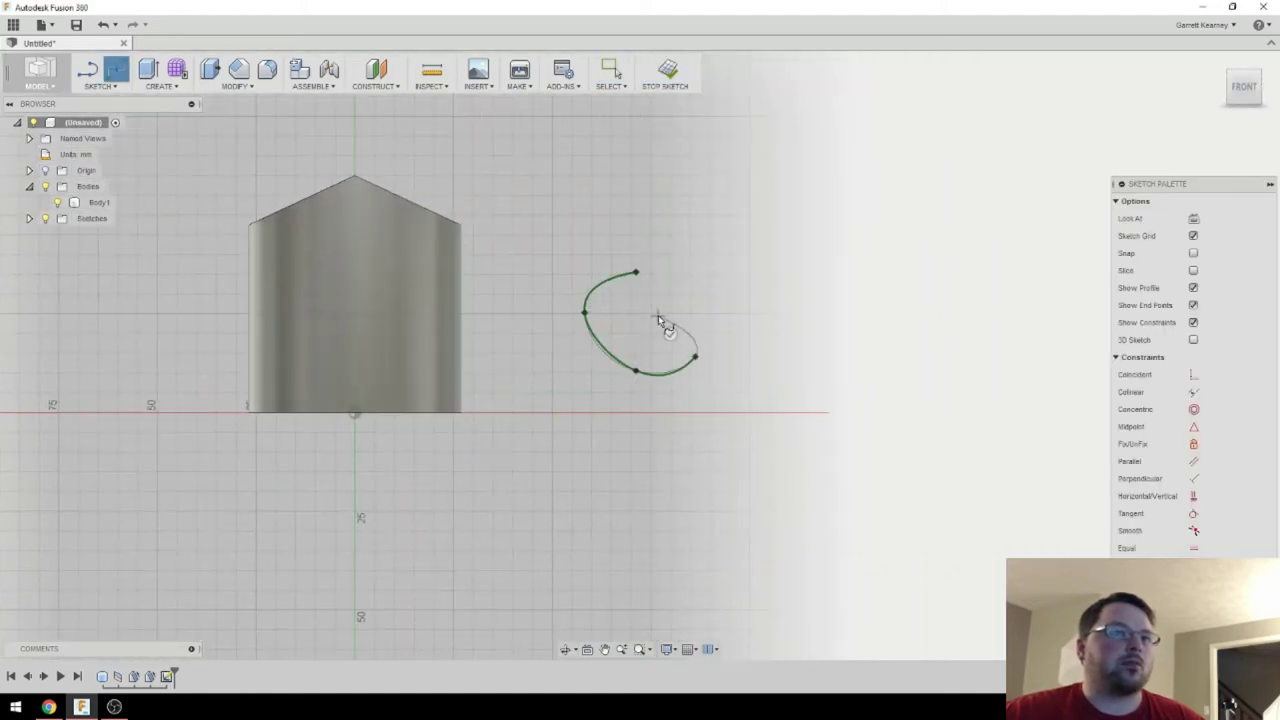
left_click(658, 316)
left_click(700, 291)
left_click(636, 272)
key("Escape")
left_click(701, 289)
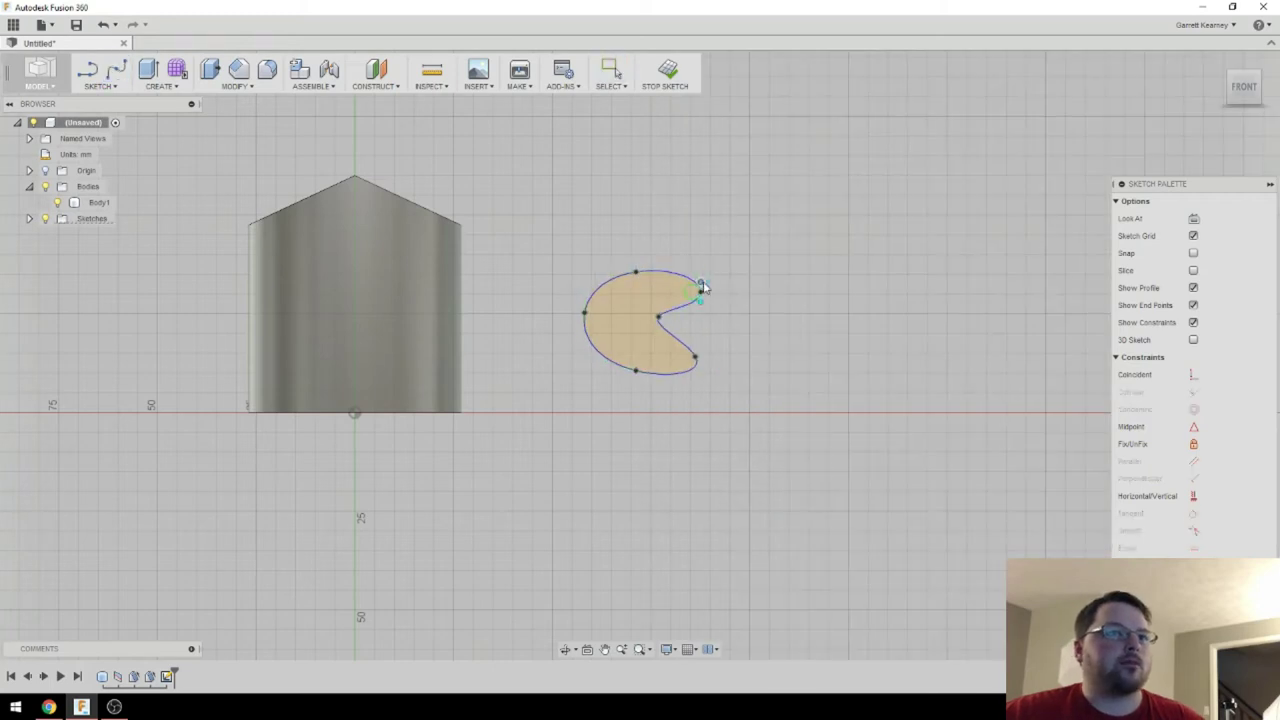
middle_click_drag(801, 307, 929, 382)
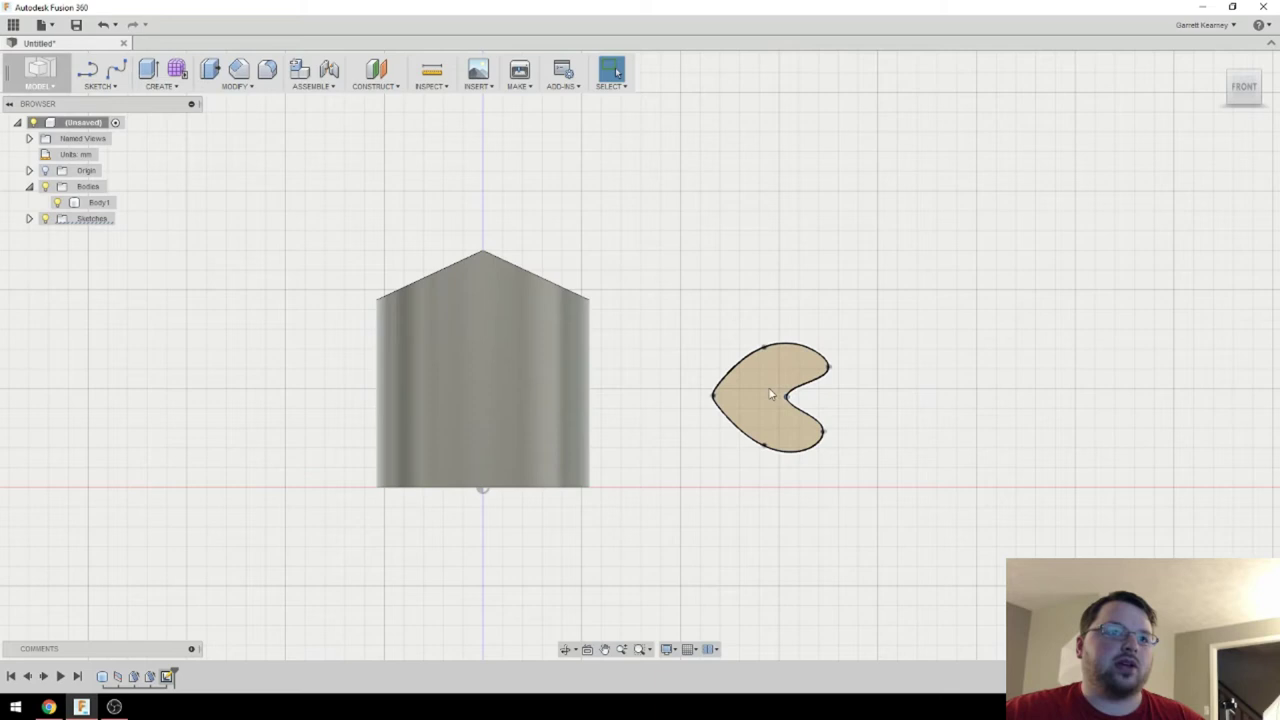
Revolve the heart-shaped profile 160 degrees, one side, about the vertical axis through the cylinder's centre as a new body.
left_click(163, 86)
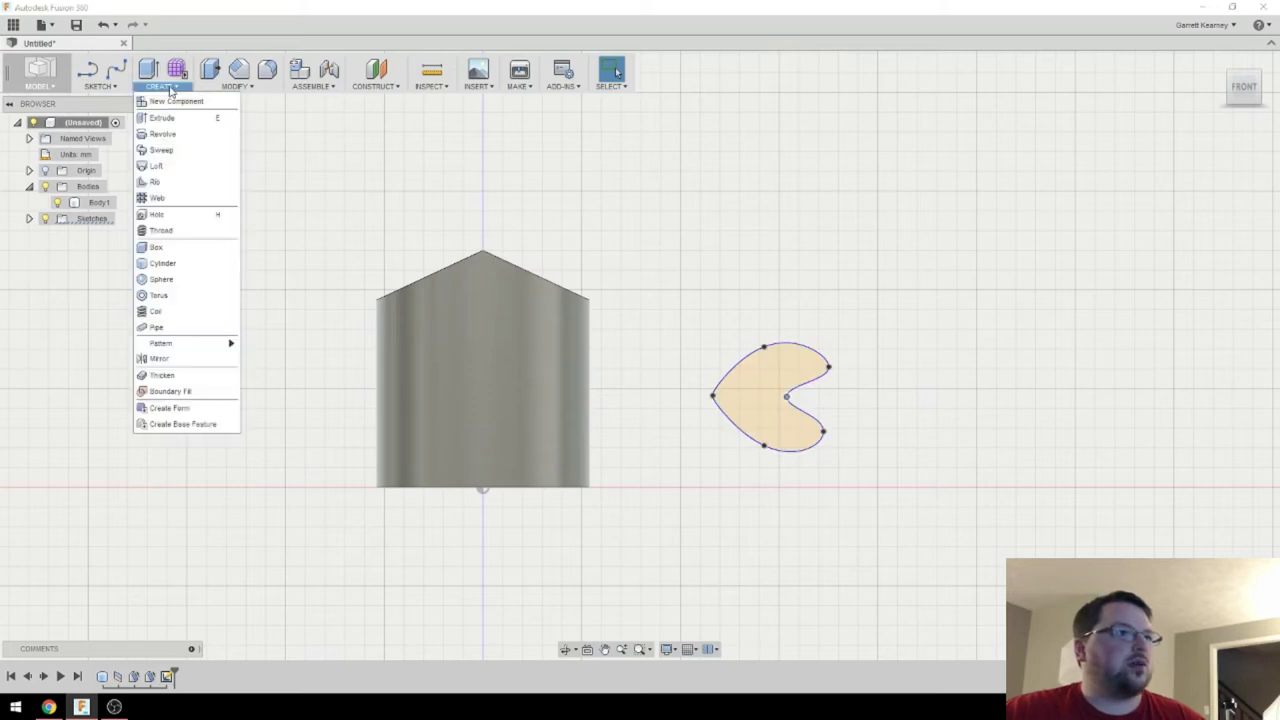
left_click(162, 135)
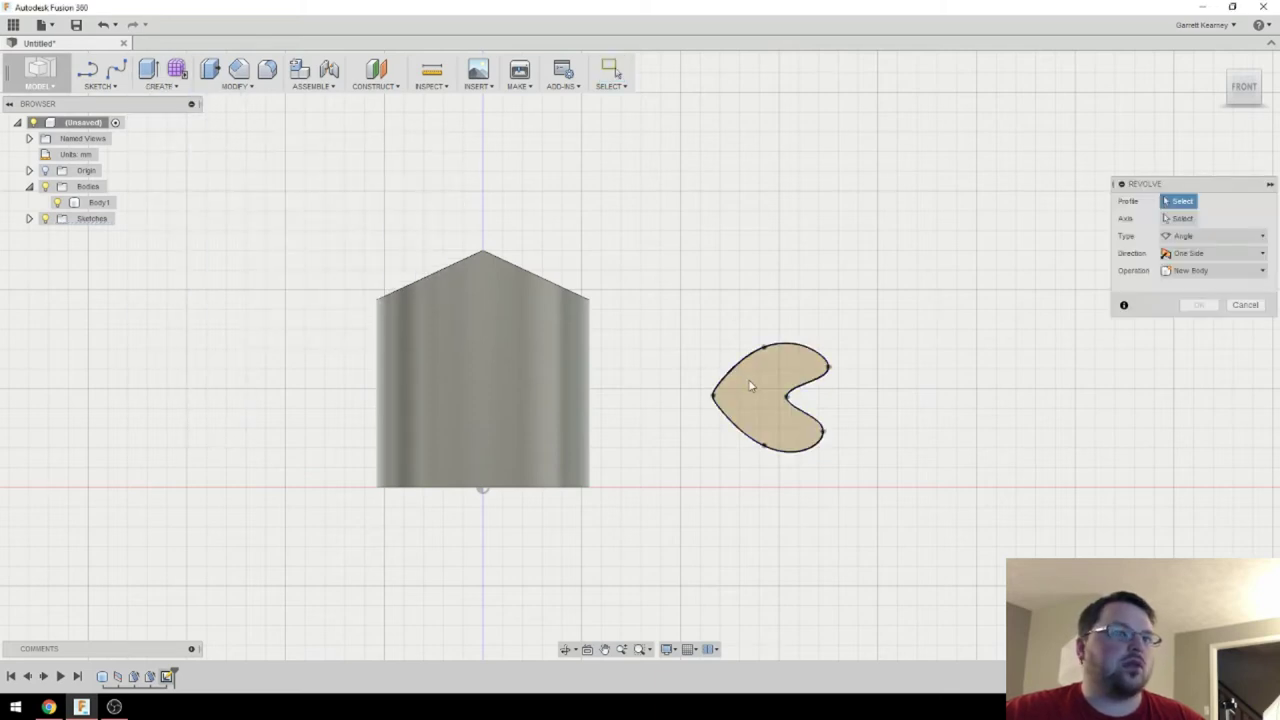
left_click(750, 382)
left_click(1184, 219)
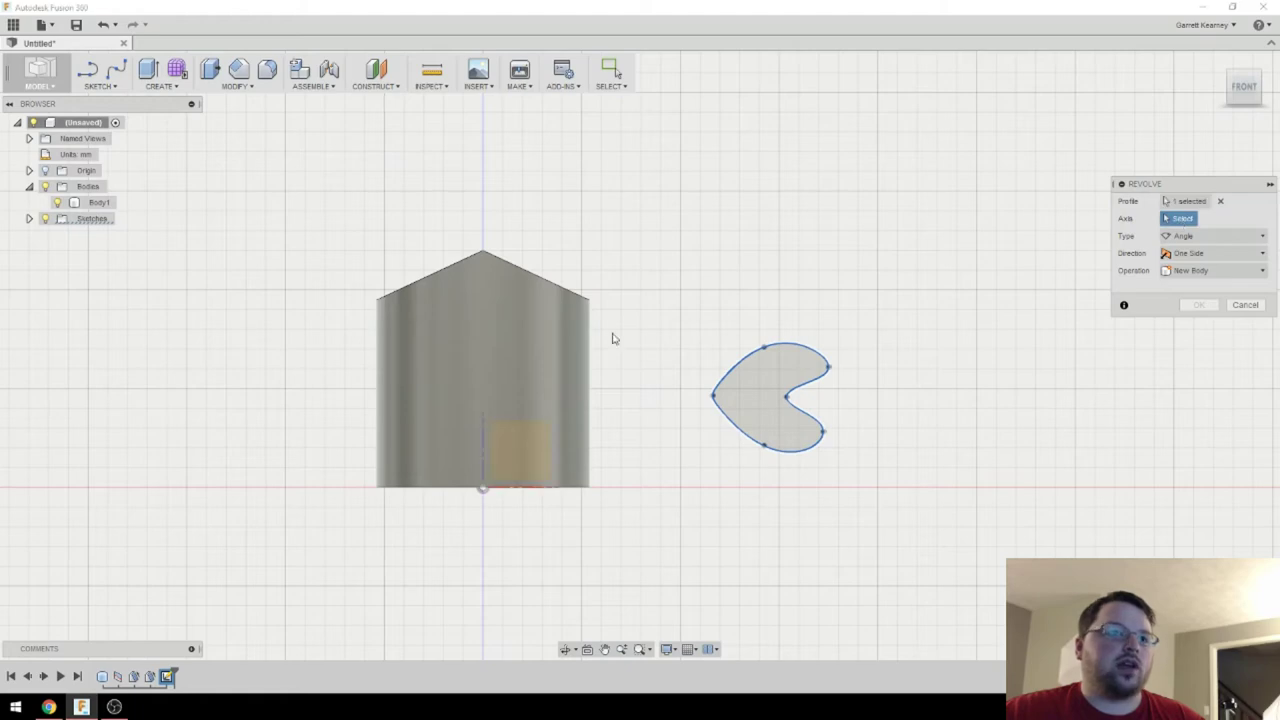
left_click(484, 435)
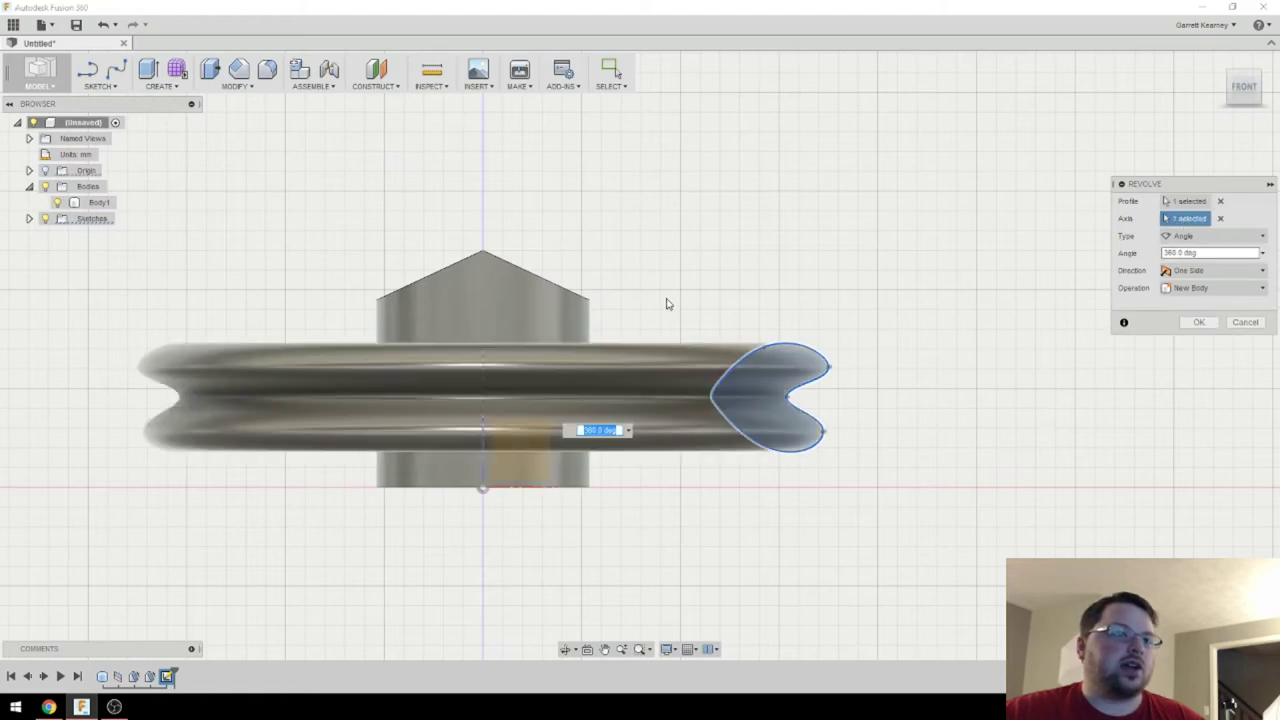
middle_click_drag(666, 300, 777, 344, "shift")
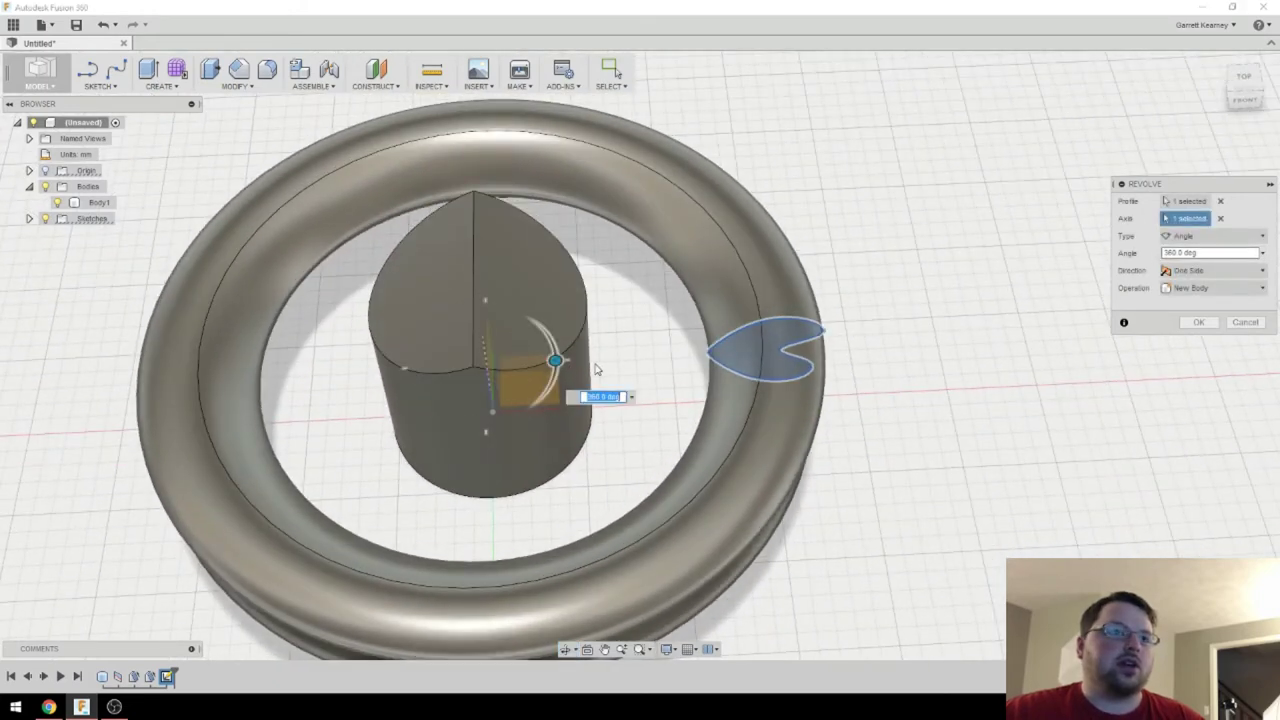
left_click_drag(555, 361, 399, 334)
middle_click_drag(575, 354, 575, 395, "shift")
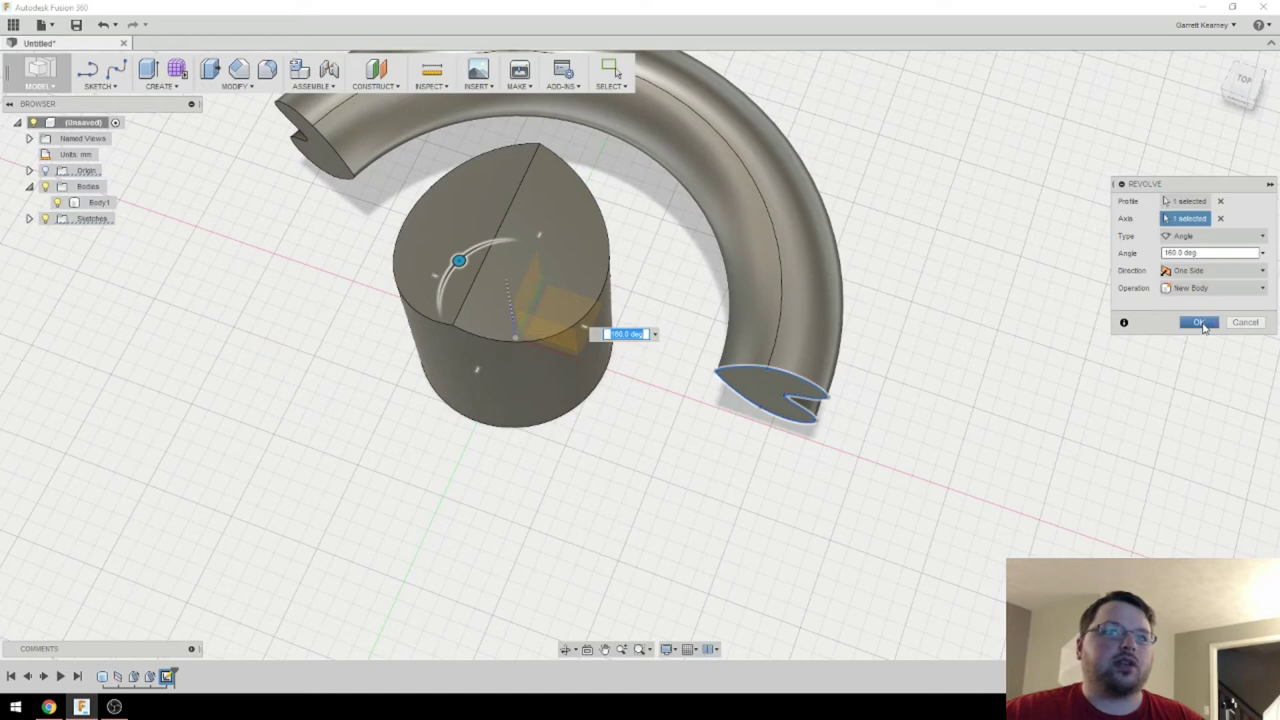
left_click(1199, 322)
middle_click_drag(1100, 337, 861, 314, "shift")
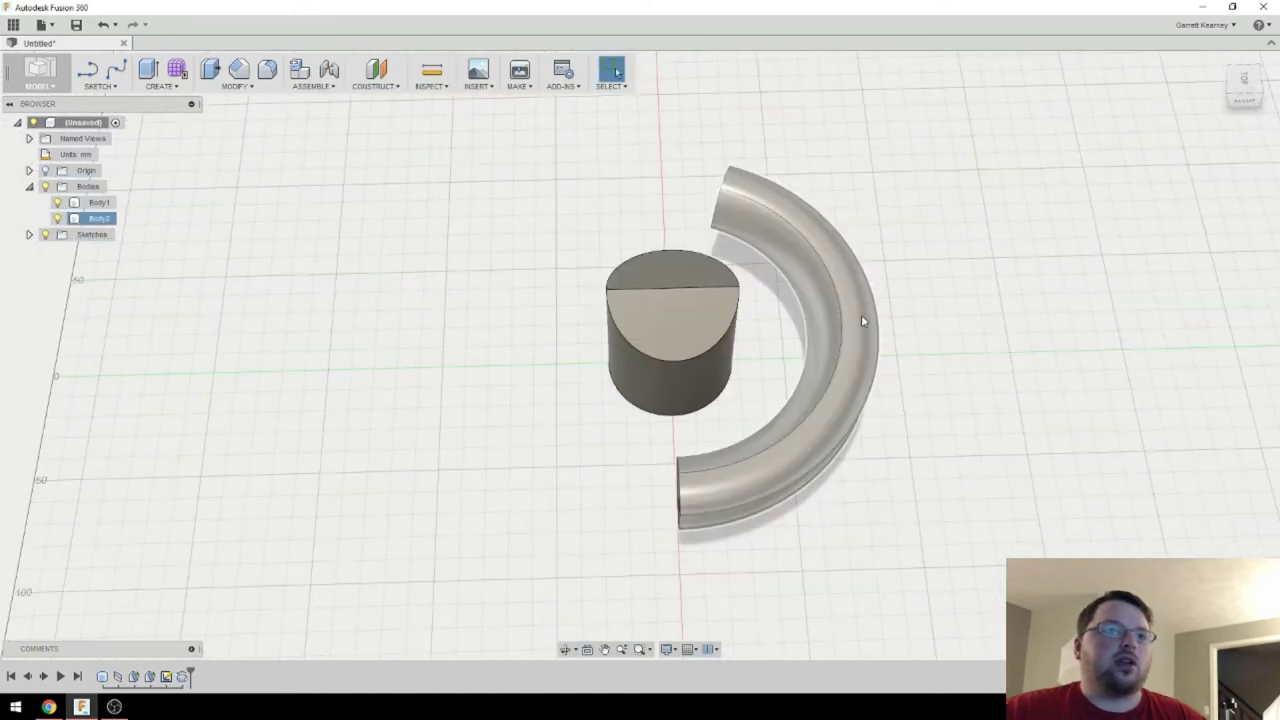
key("Escape")
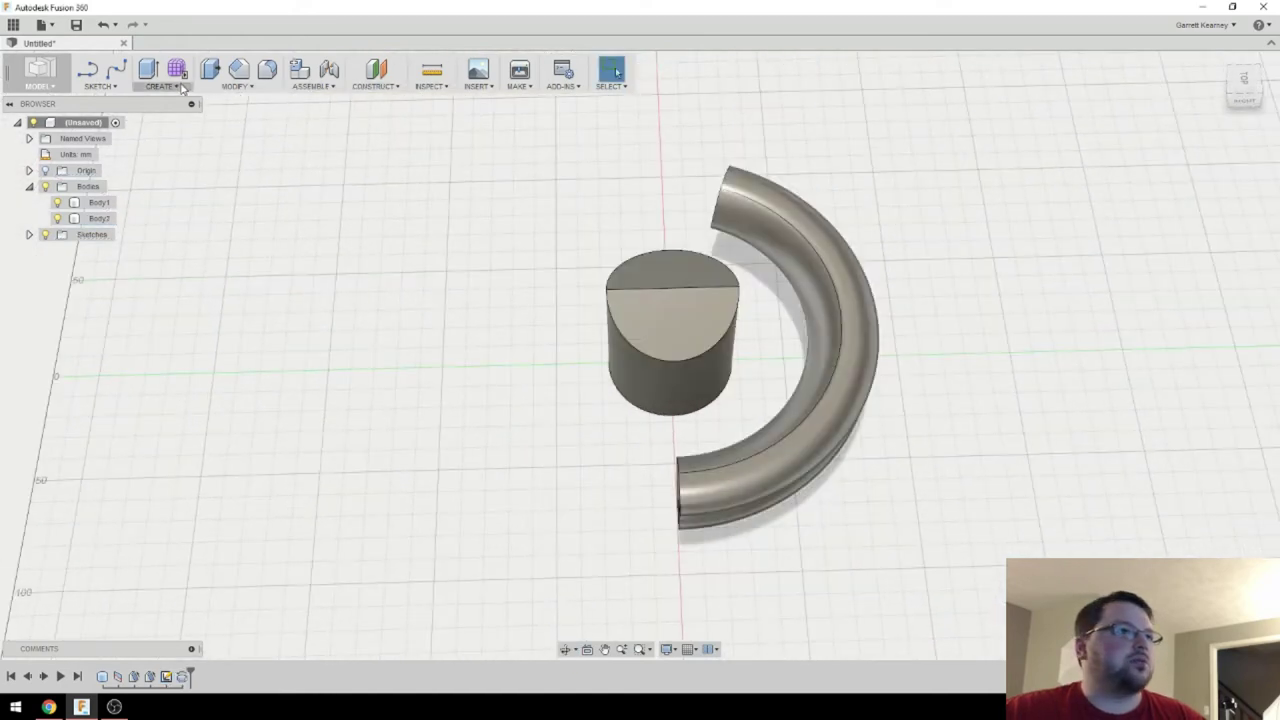
Move the revolved body by a Y angle of -10 degrees, with the pivot set at the centre of the cylinder's base.
left_click(99, 218)
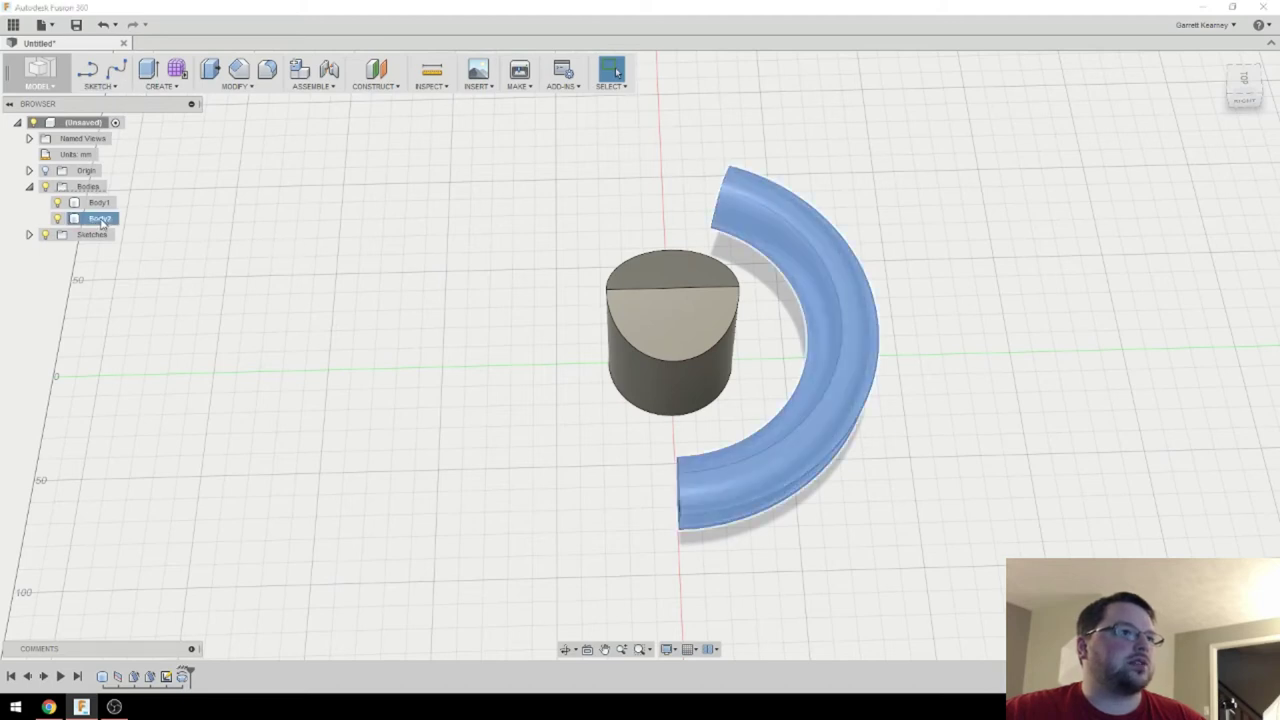
right_click(99, 218)
left_click(130, 224)
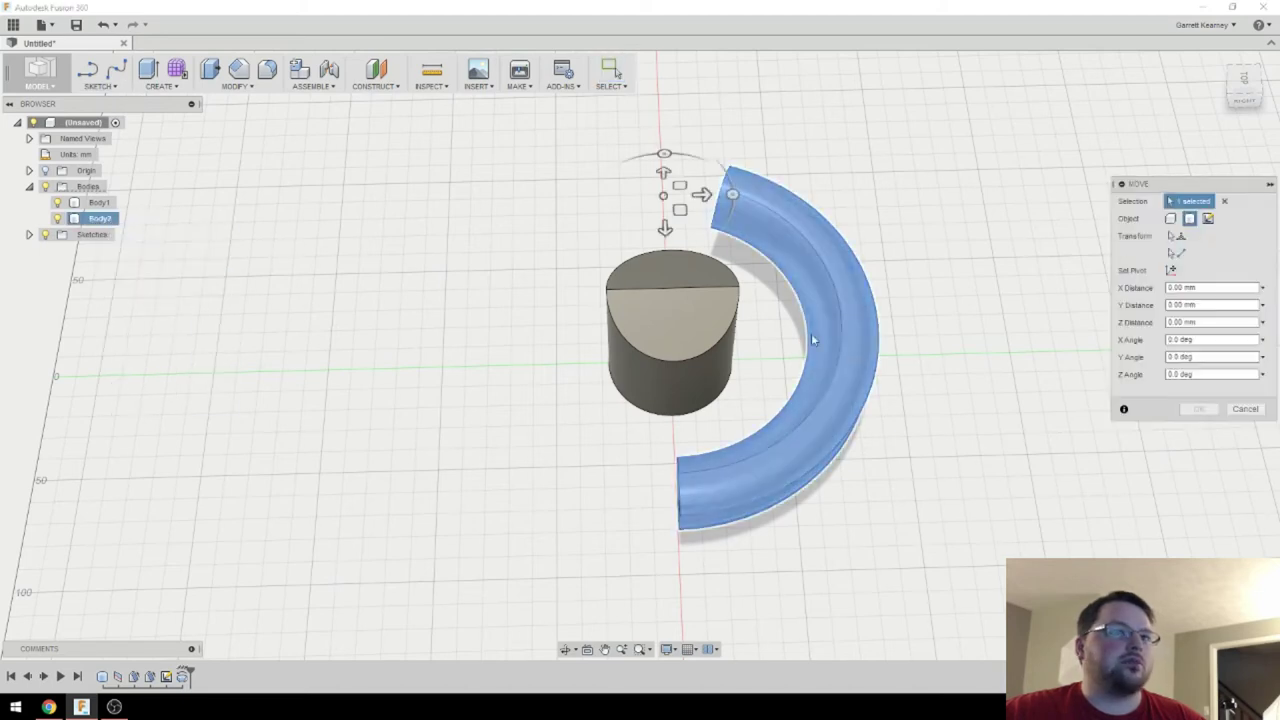
left_click(701, 194)
left_click(695, 103)
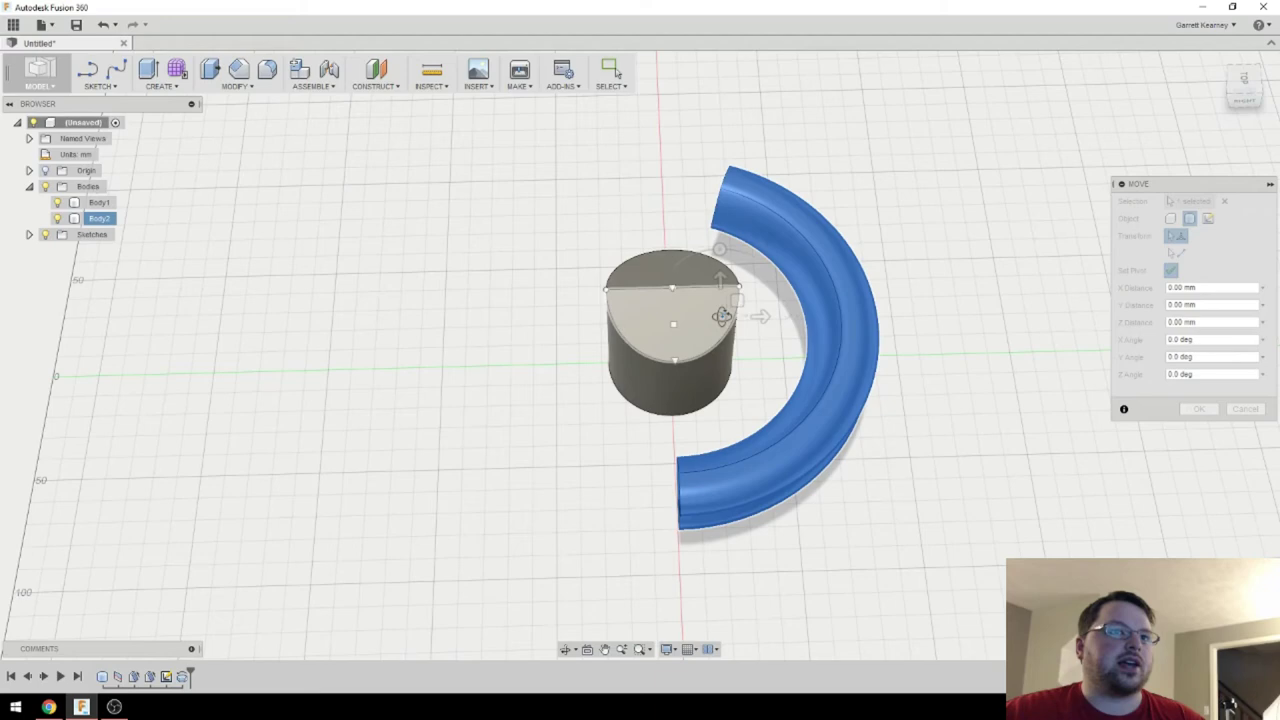
middle_click_drag(723, 314, 750, 170, "shift")
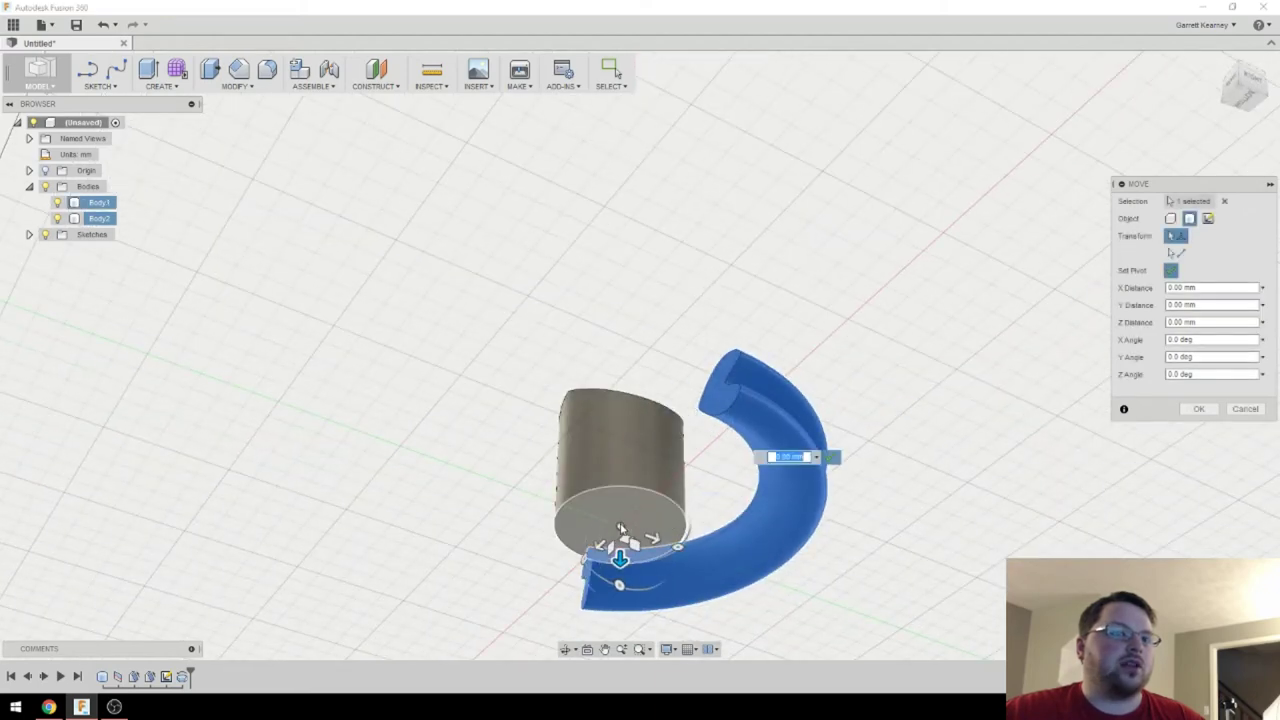
mouse_move(614, 548)
middle_mouse_down("shift")
mouse_move(631, 491)
mouse_move(605, 546)
middle_mouse_up("shift")
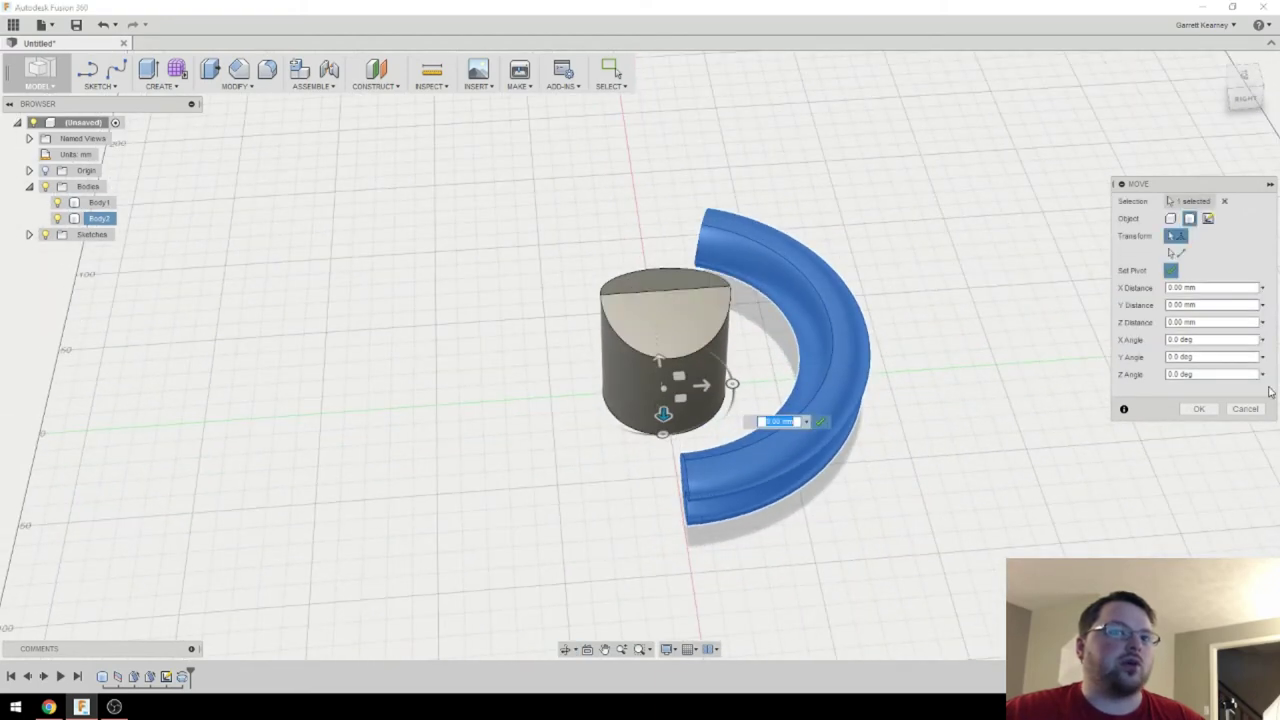
middle_click_drag(781, 373, 848, 432, "shift")
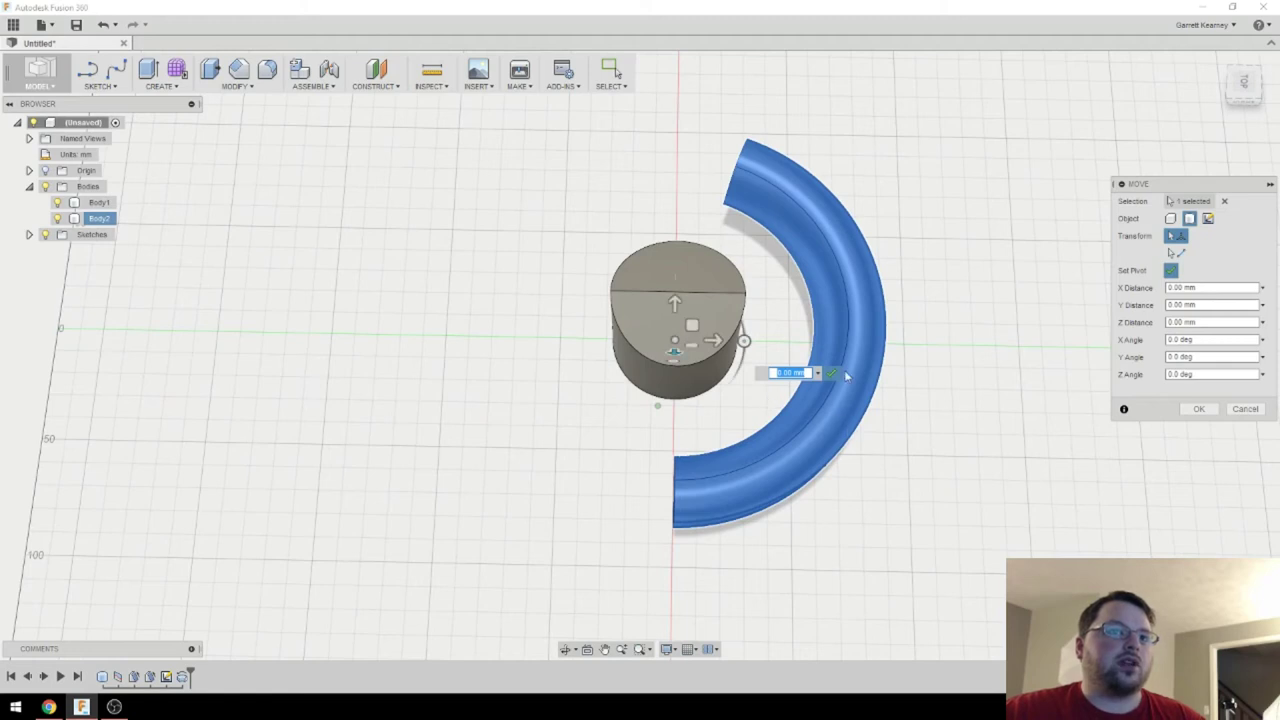
left_click_drag(743, 340, 744, 330)
middle_click_drag(750, 350, 748, 383, "shift")
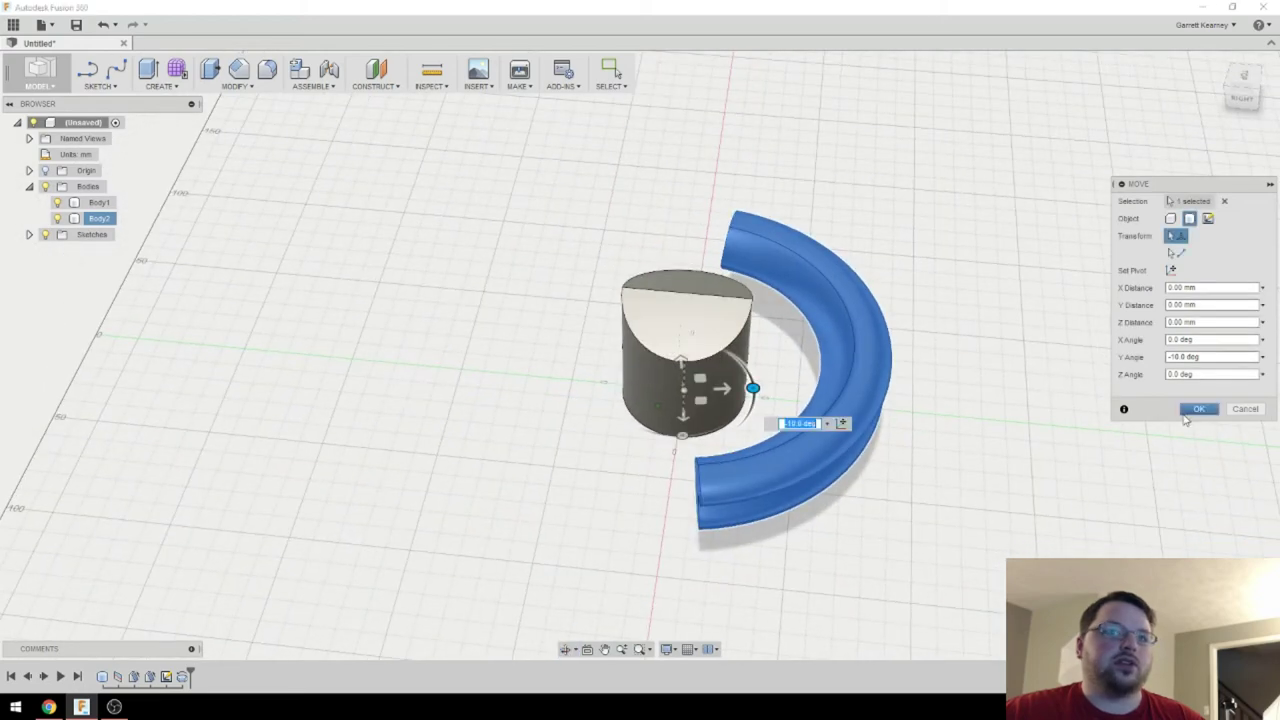
key("Return")
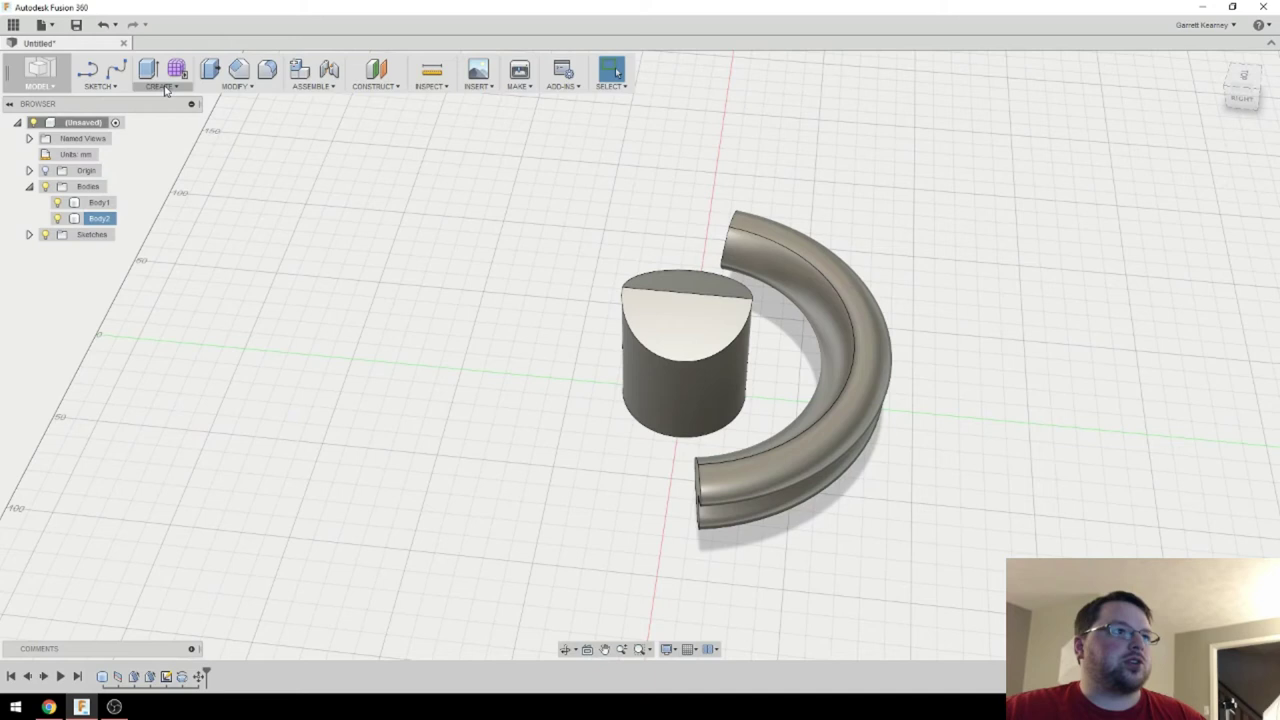
Mirror the revolved body across the vertical XZ origin plane, with the pattern type set to bodies.
left_click(166, 88)
left_click(160, 358)
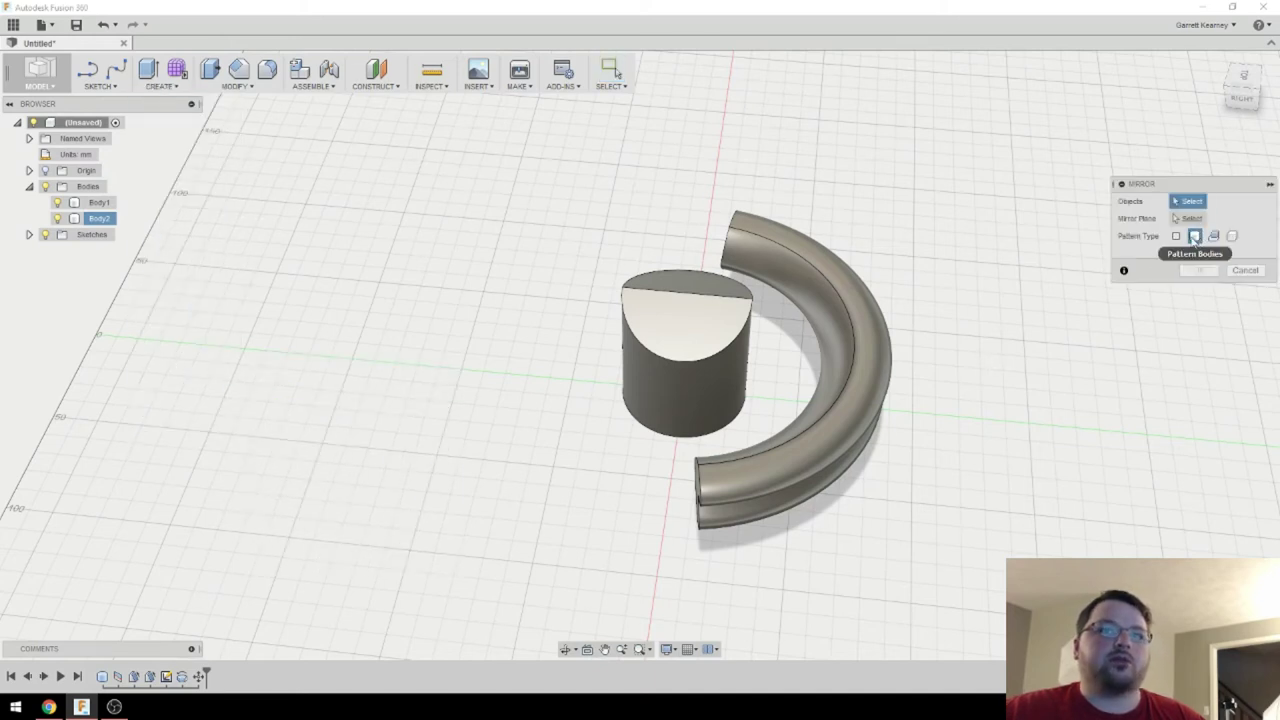
left_click(1194, 238)
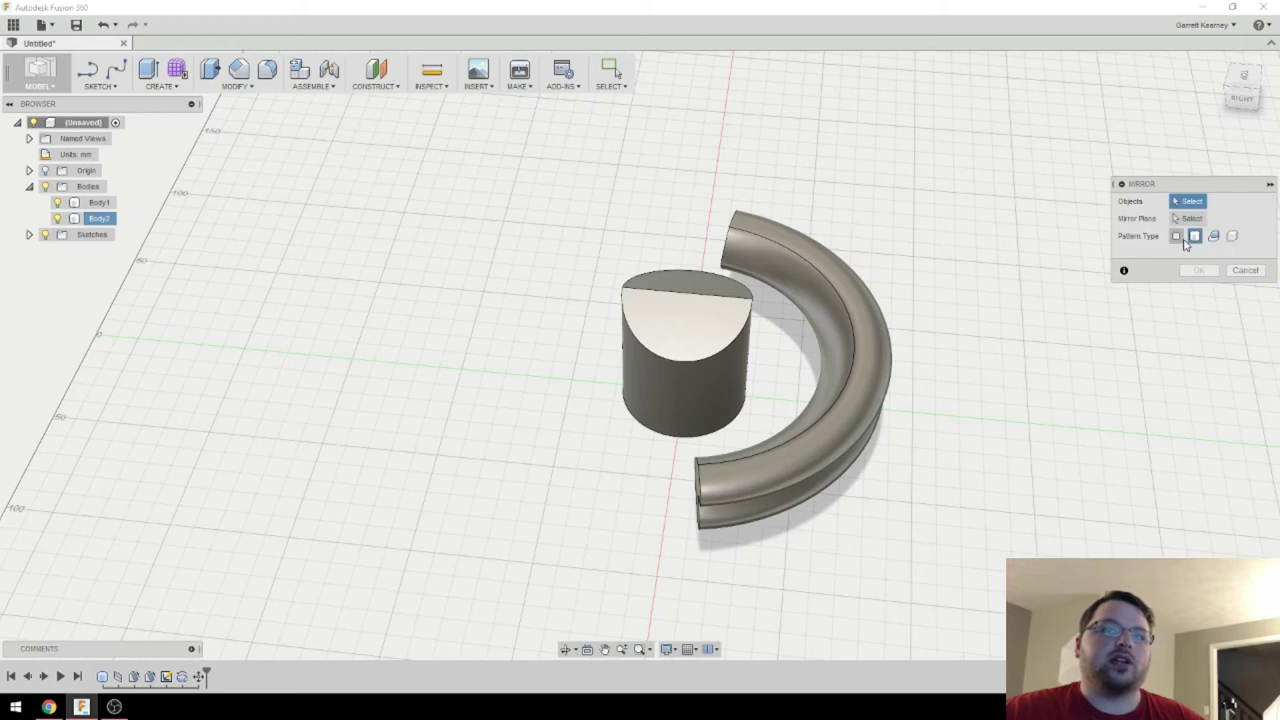
left_click(1176, 237)
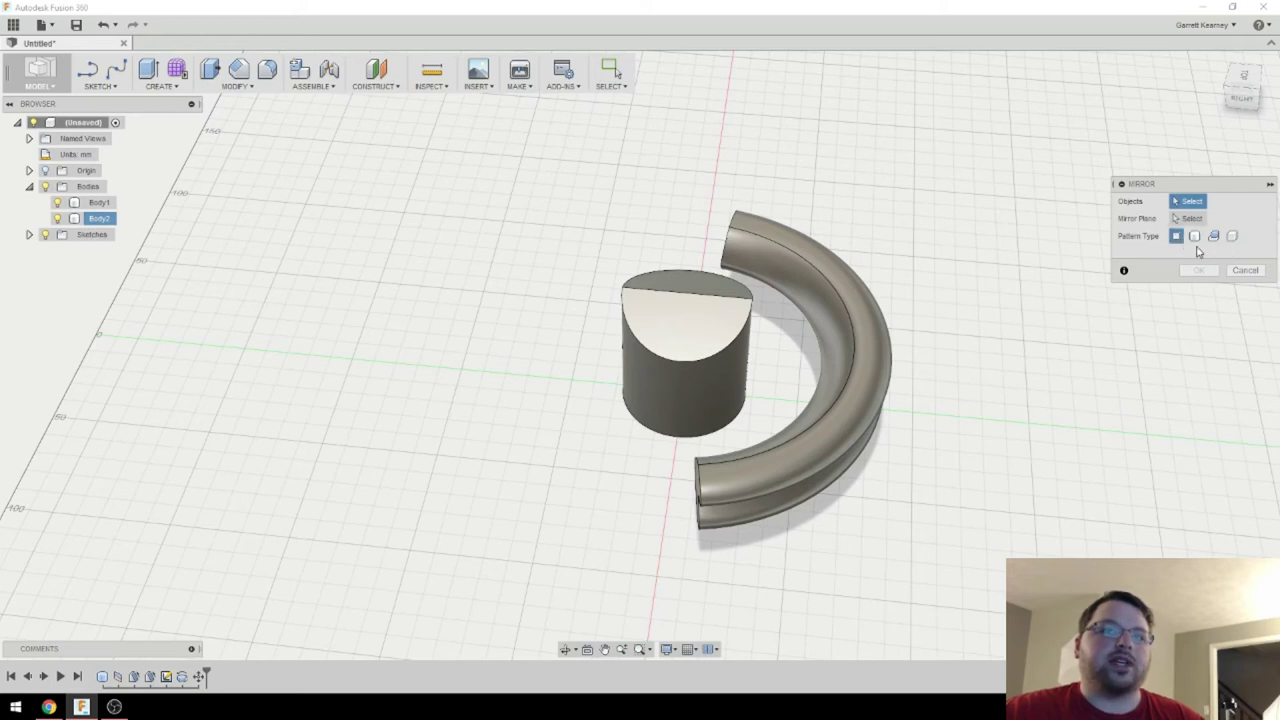
left_click(1194, 236)
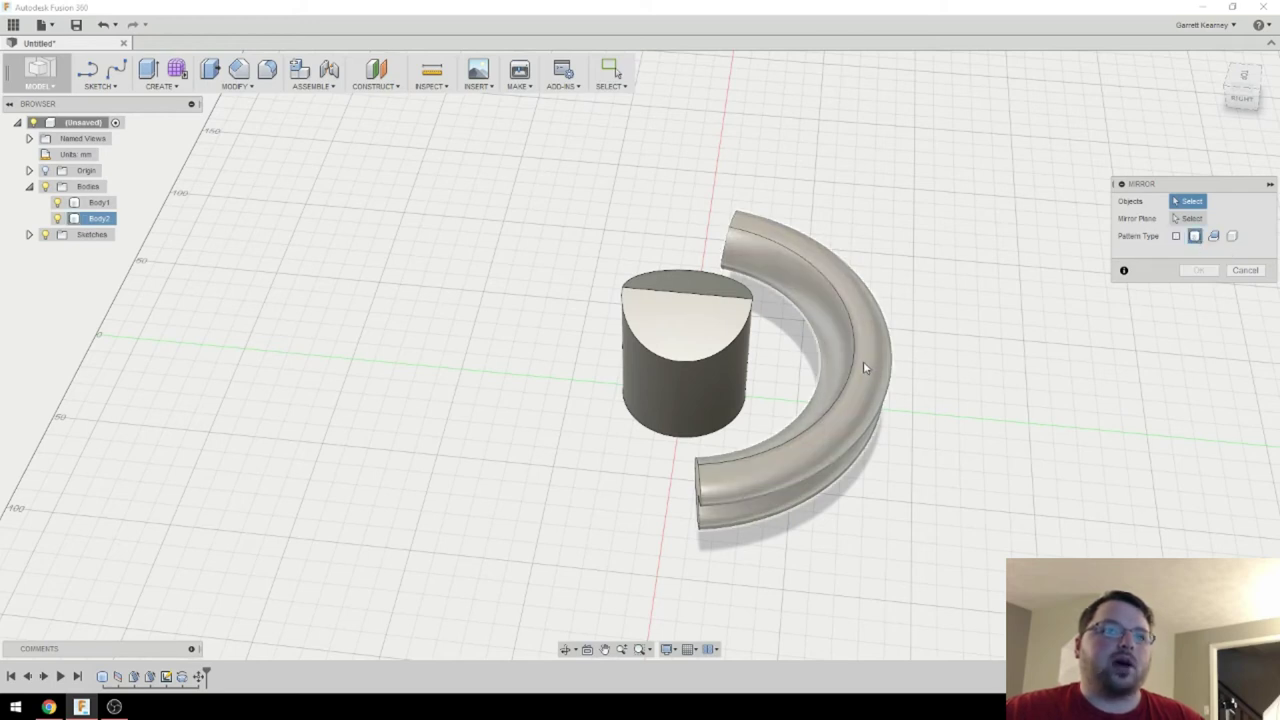
left_click(906, 383)
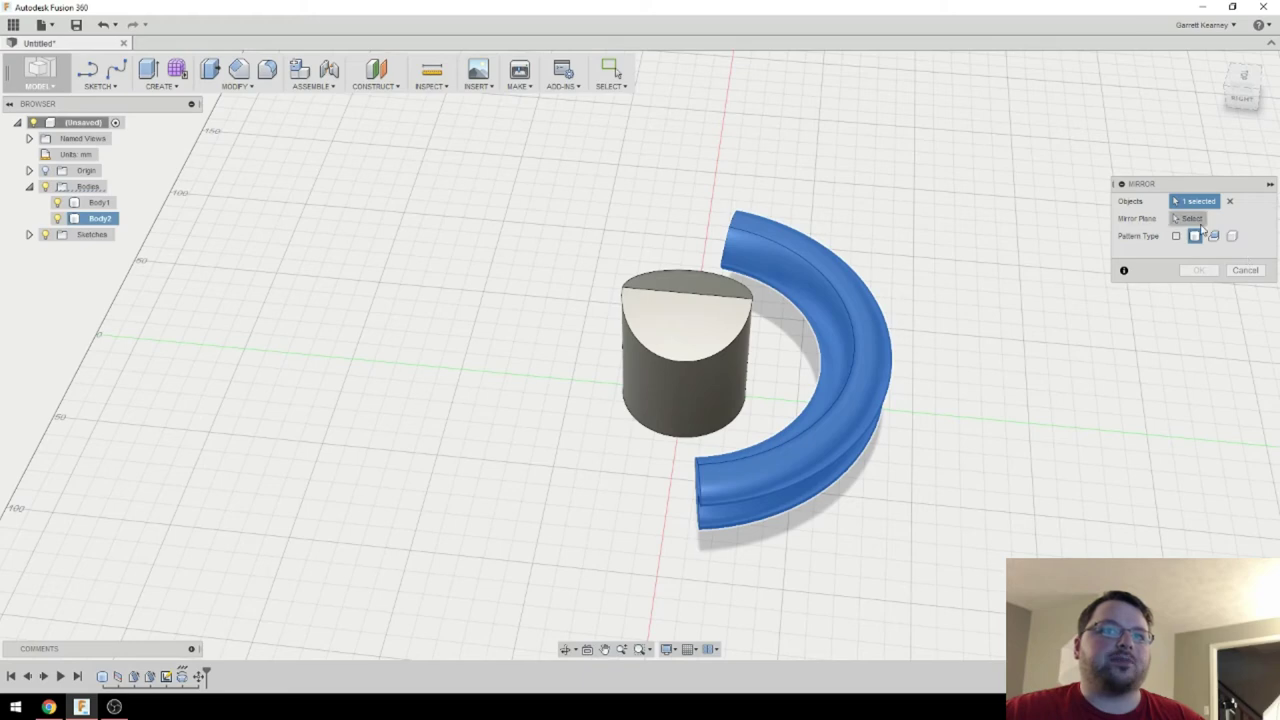
left_click(680, 404)
mouse_move(745, 425)
middle_mouse_down("shift")
mouse_move(800, 363)
mouse_move(770, 400)
mouse_move(750, 393)
mouse_move(750, 440)
mouse_move(752, 370)
mouse_move(750, 407)
middle_mouse_up("shift")
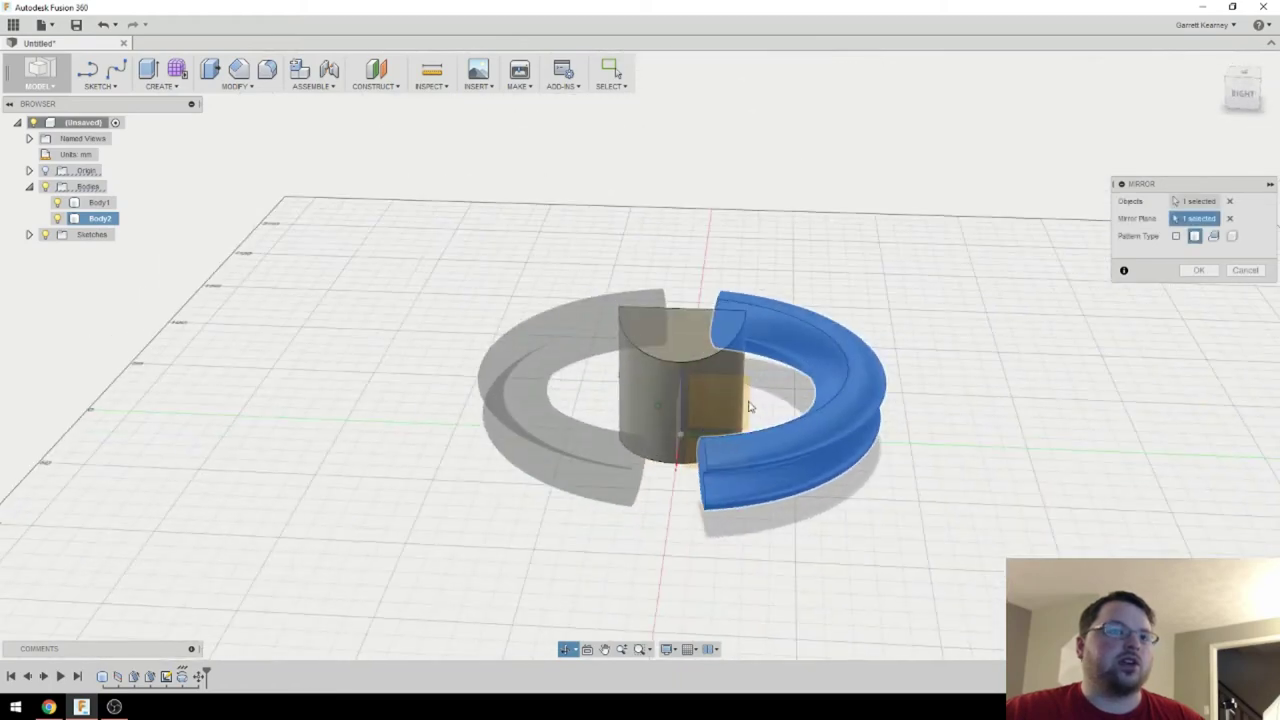
left_click(1200, 270)
middle_click_drag(990, 350, 775, 438, "shift")
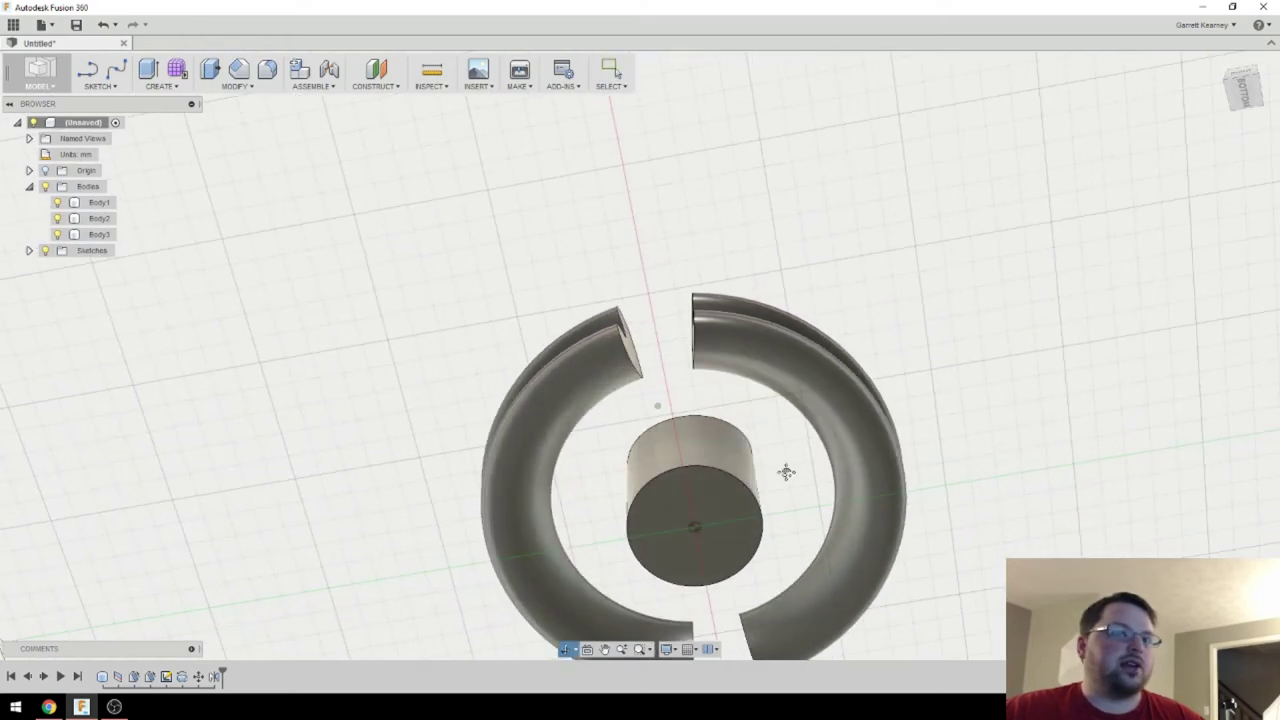
middle_click_drag(786, 472, 777, 346)
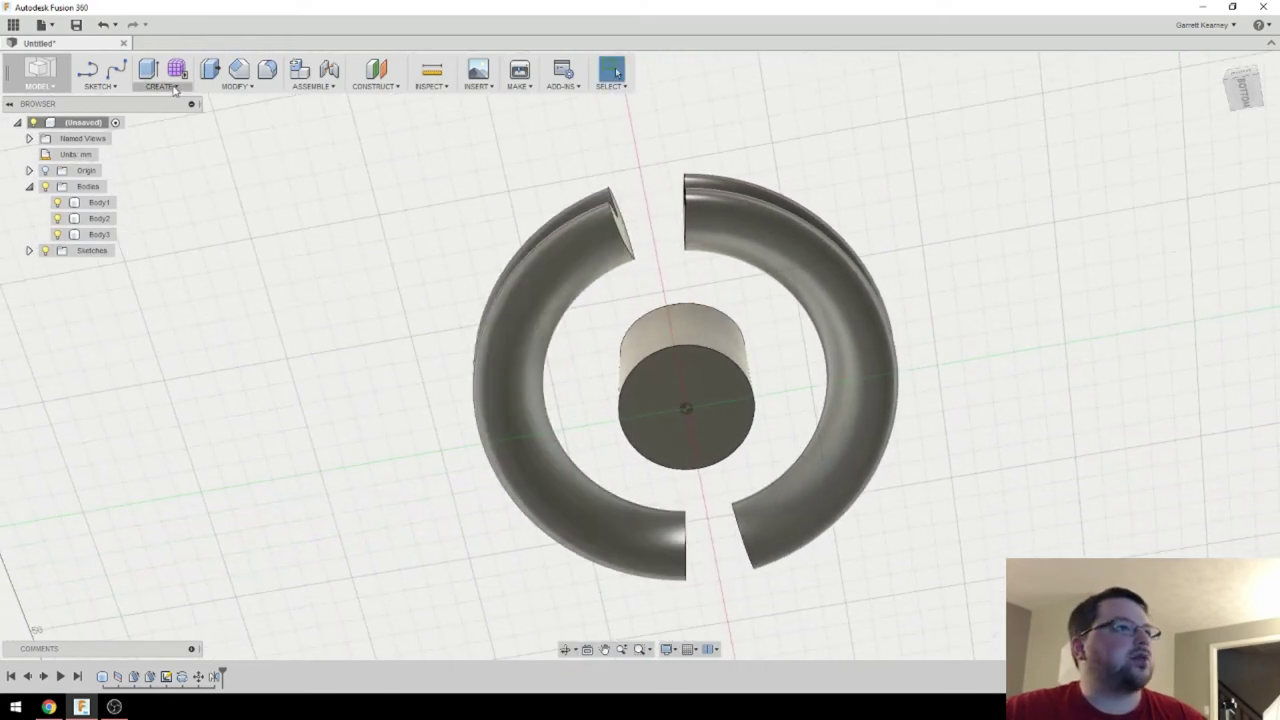
Shell the cylinder through its flat bottom face with a 2 mm inside thickness and inspect the hollow interior.
left_click(237, 86)
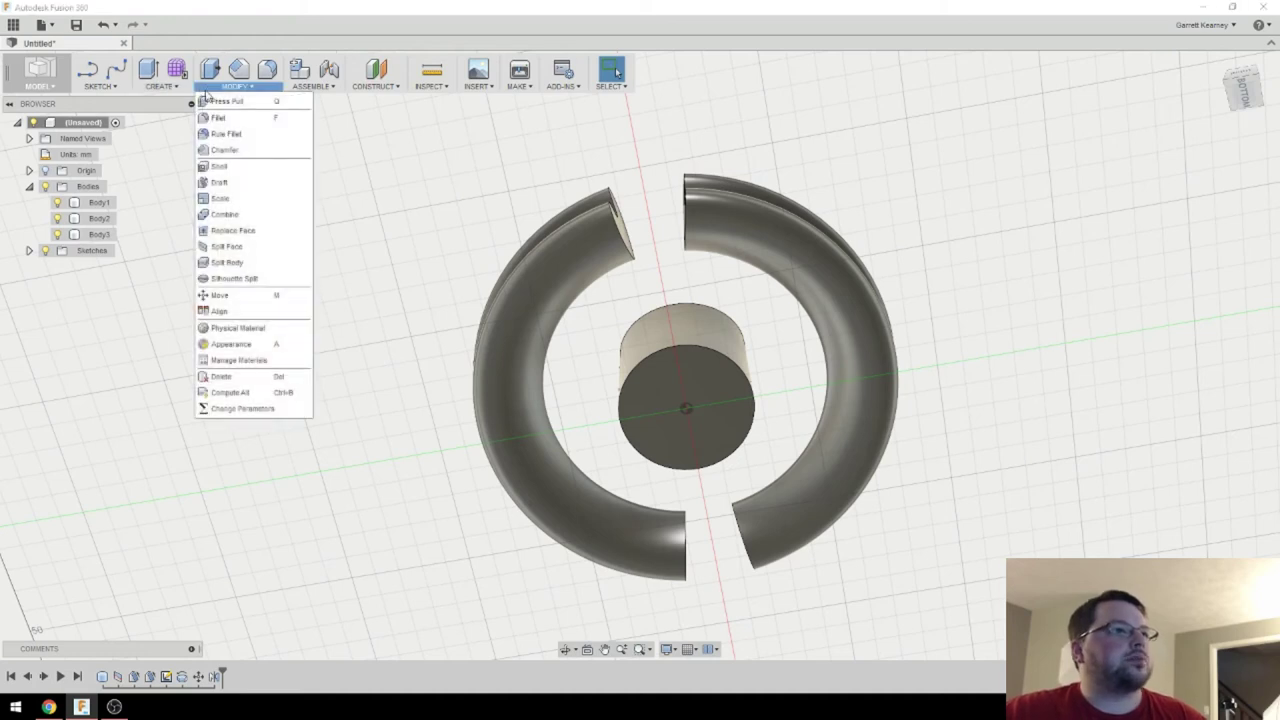
left_click(237, 175)
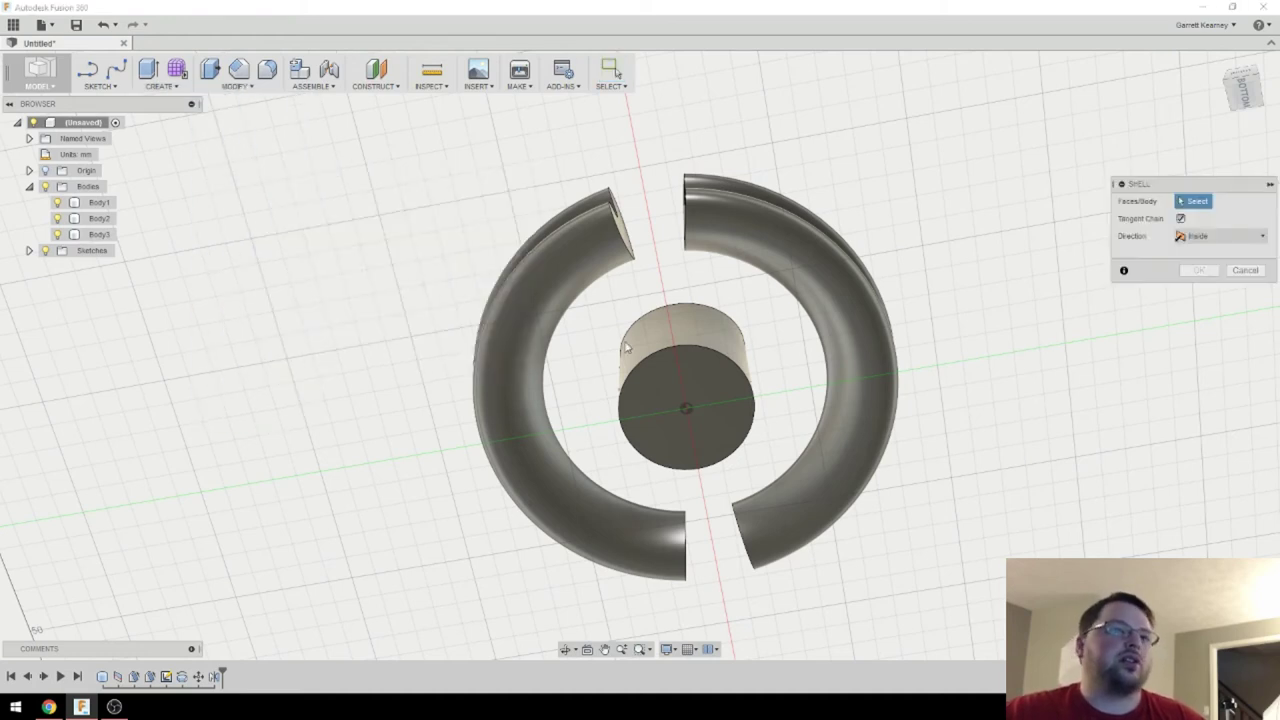
left_click(721, 390)
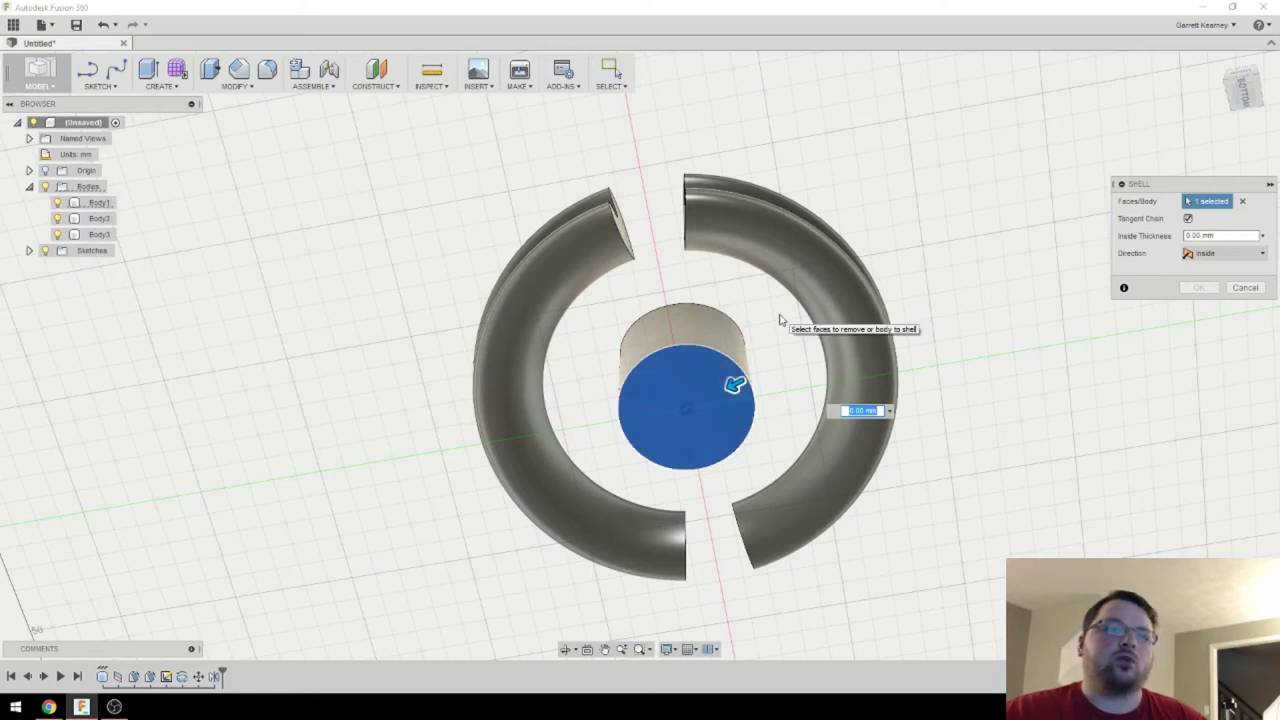
type("2")
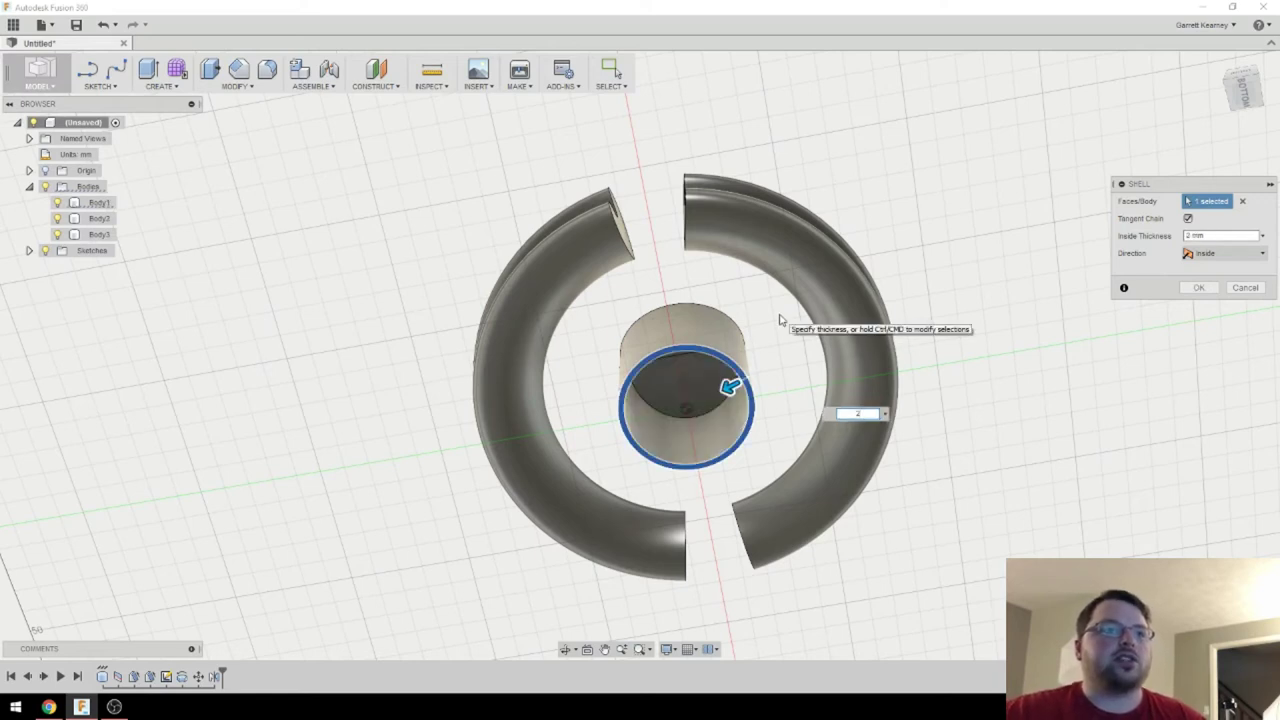
key("Return")
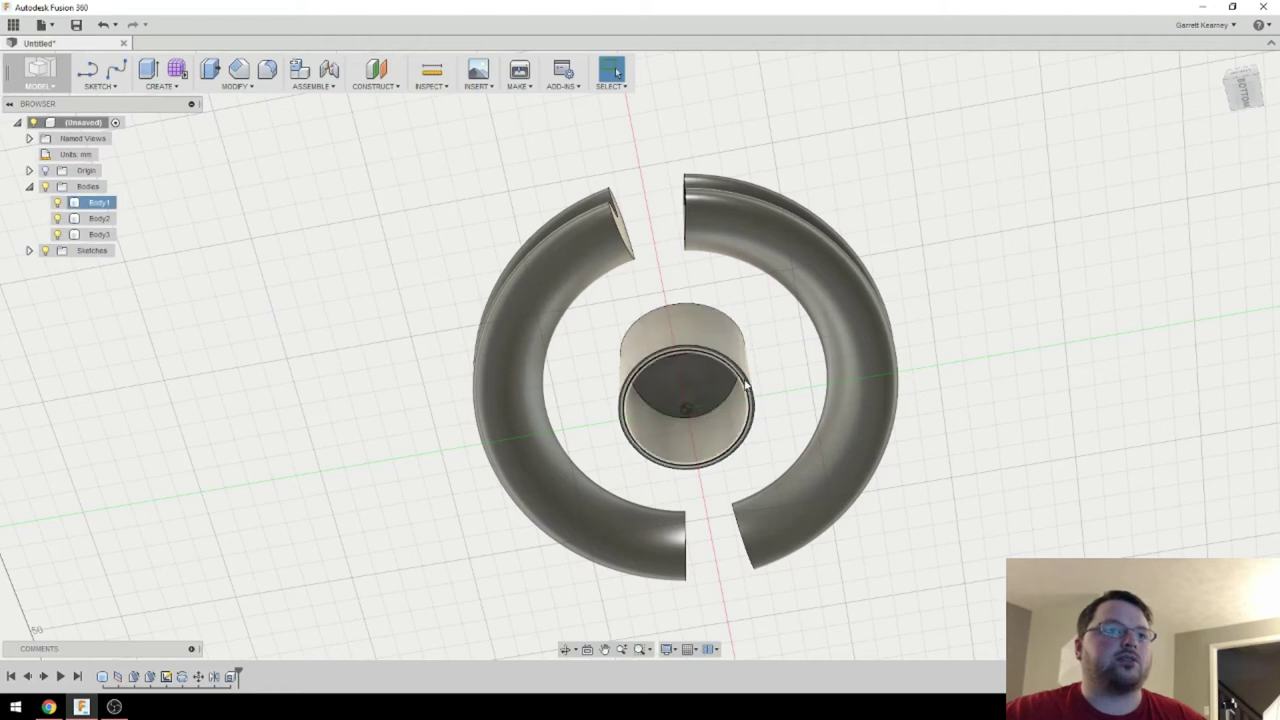
scroll(766, 386, "up", 2)
middle_click_drag(766, 386, 722, 362, "shift")
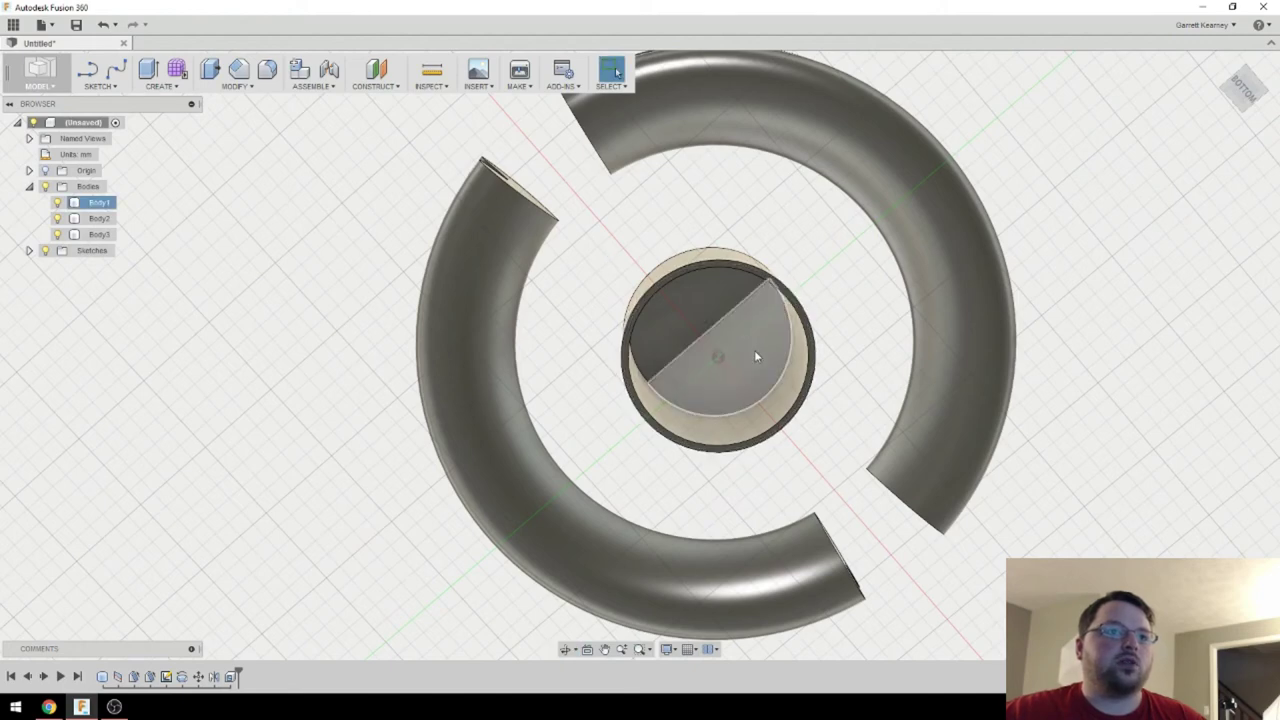
left_click(751, 346)
middle_click_drag(857, 297, 666, 466, "shift")
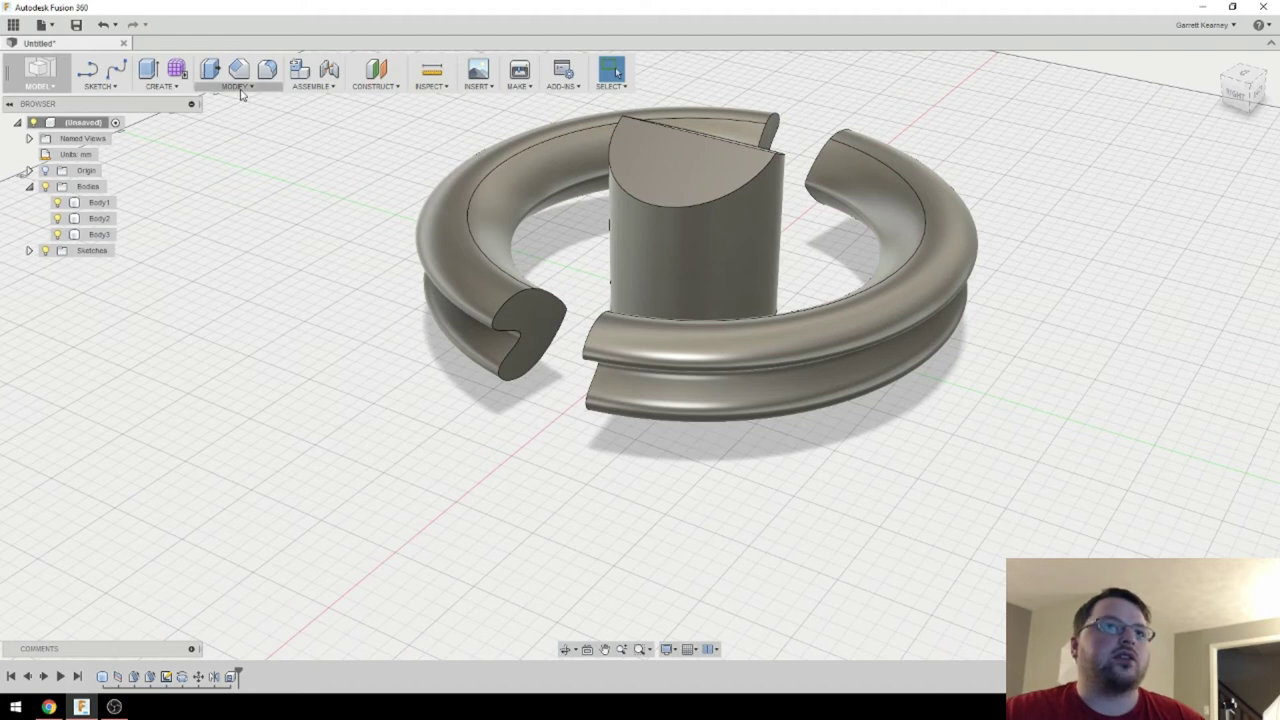
Shell the mirrored heart-profile body through one of its end faces with a 1 mm inside thickness.
left_click(183, 90)
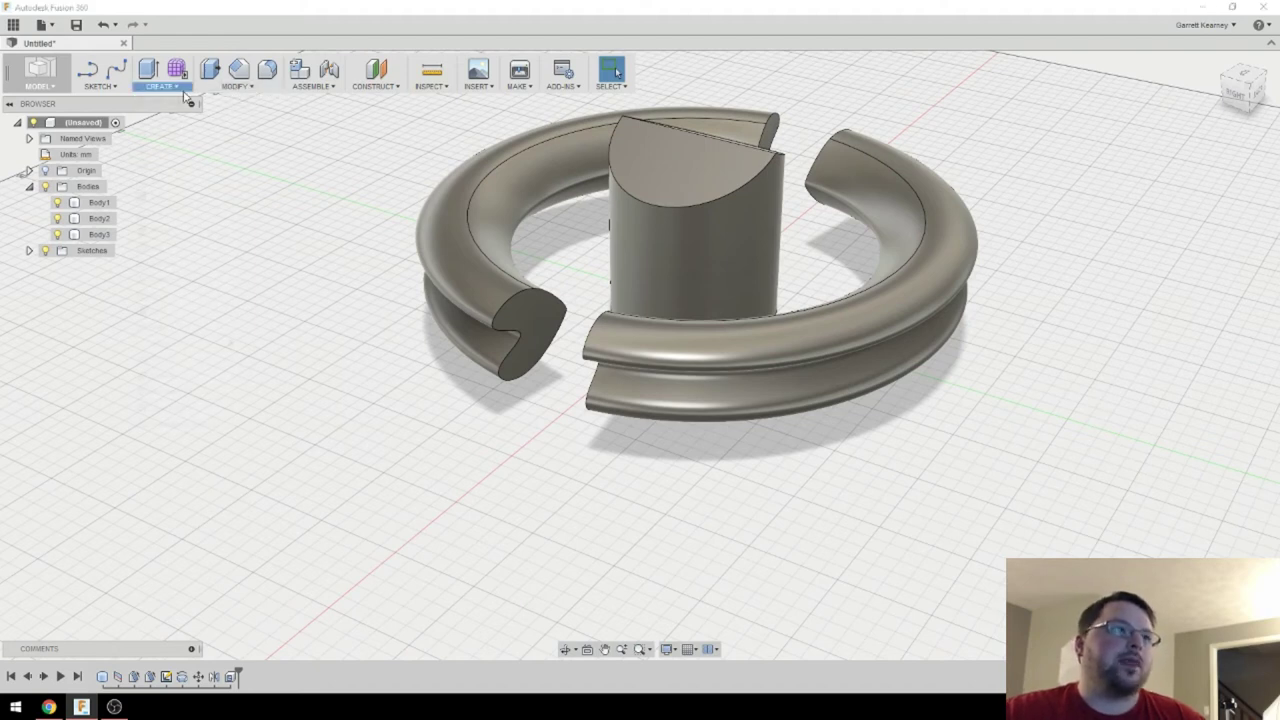
mouse_move(236, 86)
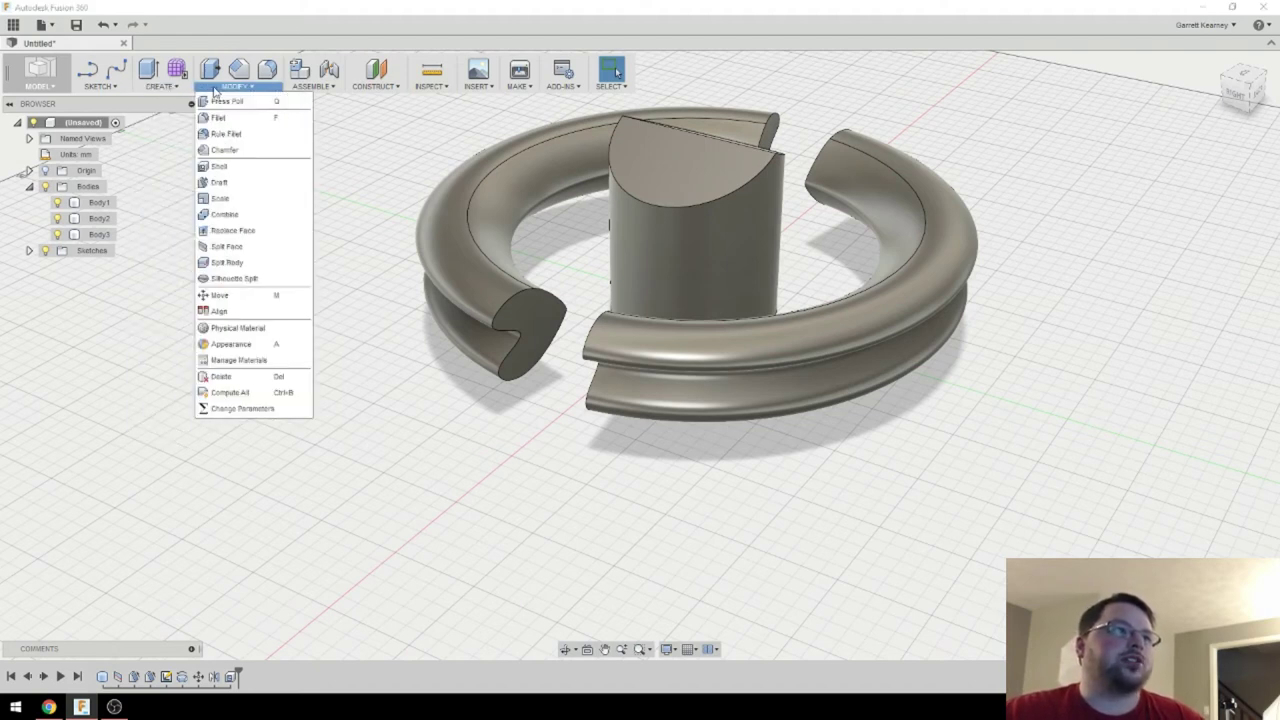
left_click(232, 168)
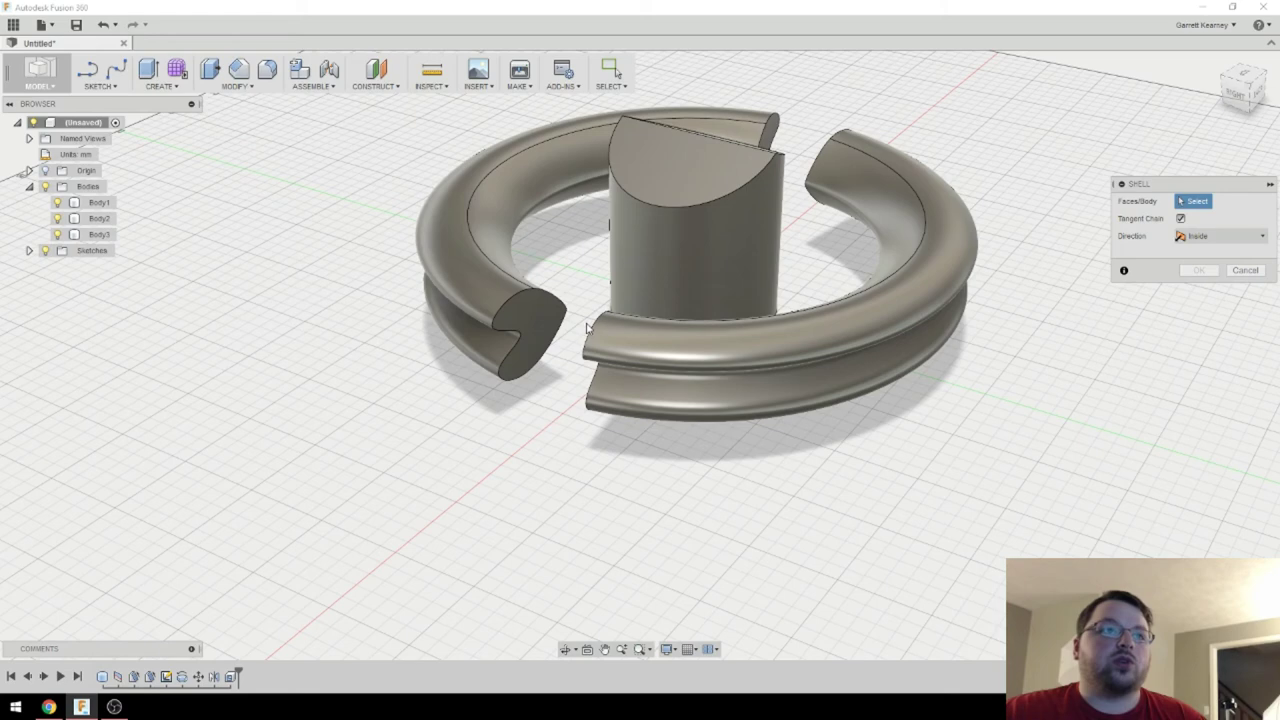
mouse_move(573, 485)
middle_mouse_down("shift")
mouse_move(586, 457)
mouse_move(551, 480)
middle_mouse_up("shift")
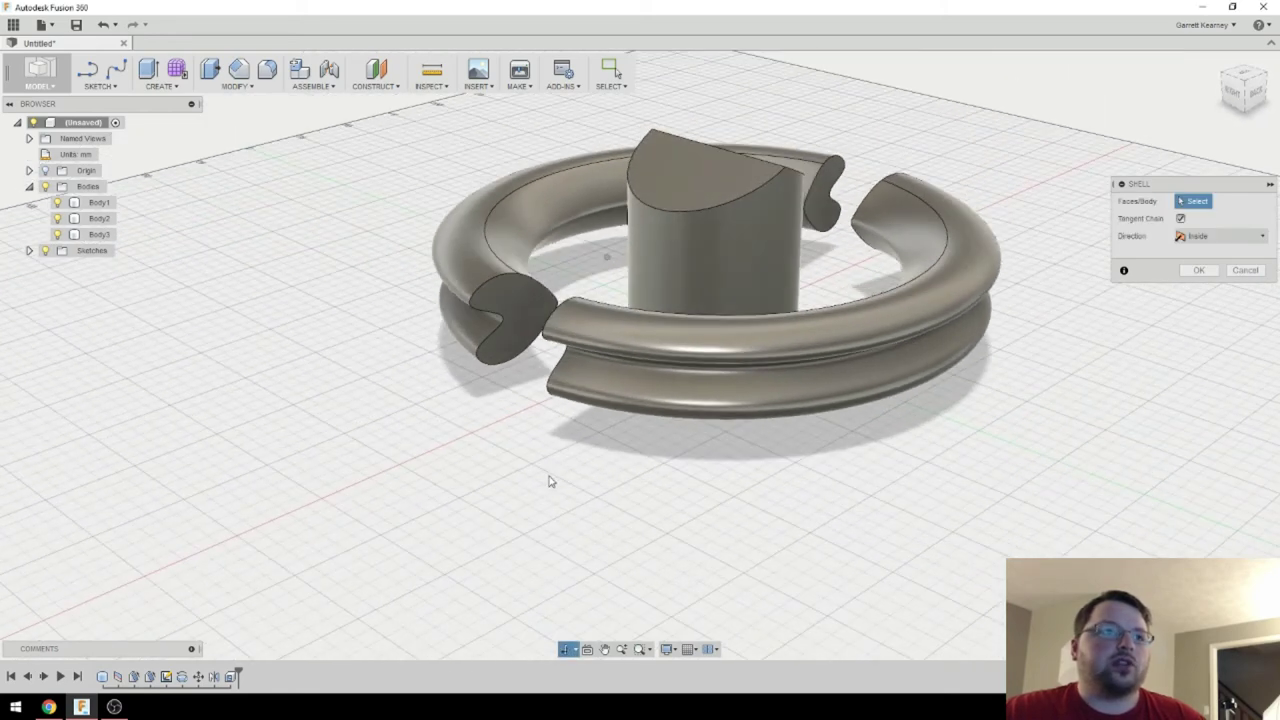
left_click(519, 308)
mouse_move(517, 424)
middle_mouse_down("shift")
mouse_move(537, 423)
mouse_move(527, 435)
middle_mouse_up("shift")
type("2")
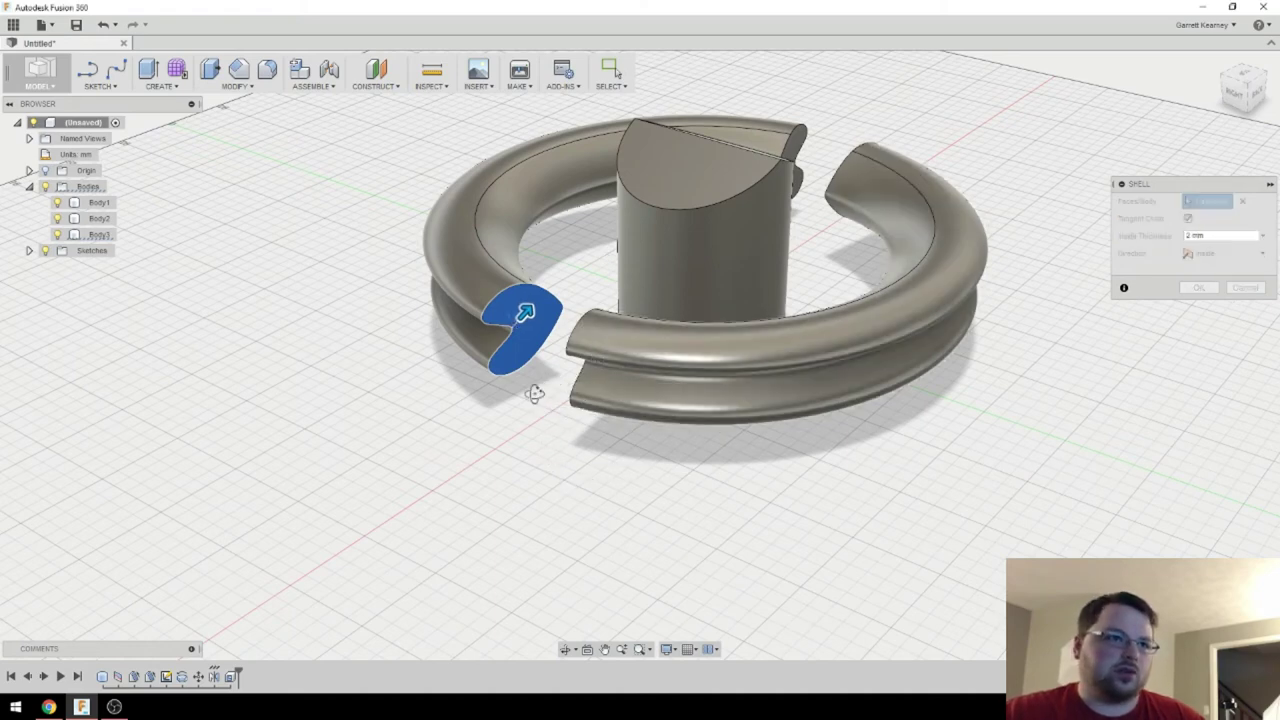
middle_click_drag(531, 391, 687, 422, "shift")
left_click(1208, 289)
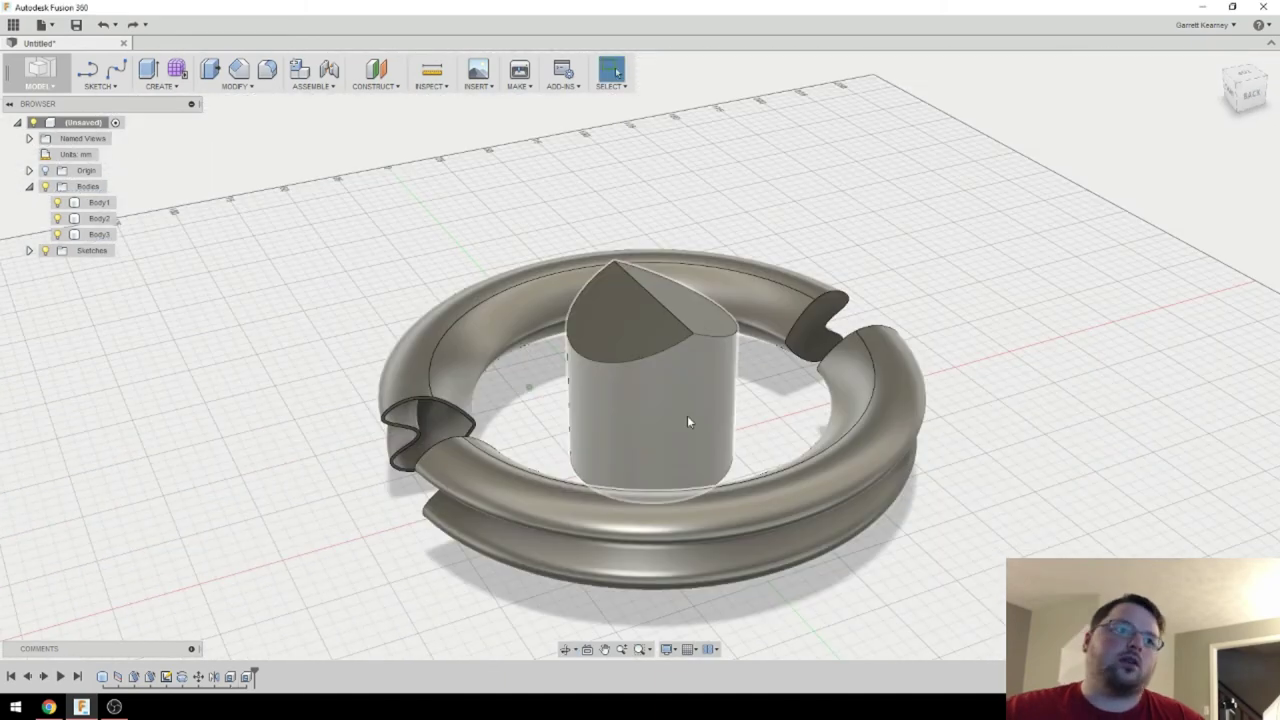
Examine the open and closed ends of the shelled heart-profile body and the central cylinder from several angles.
left_click(812, 314)
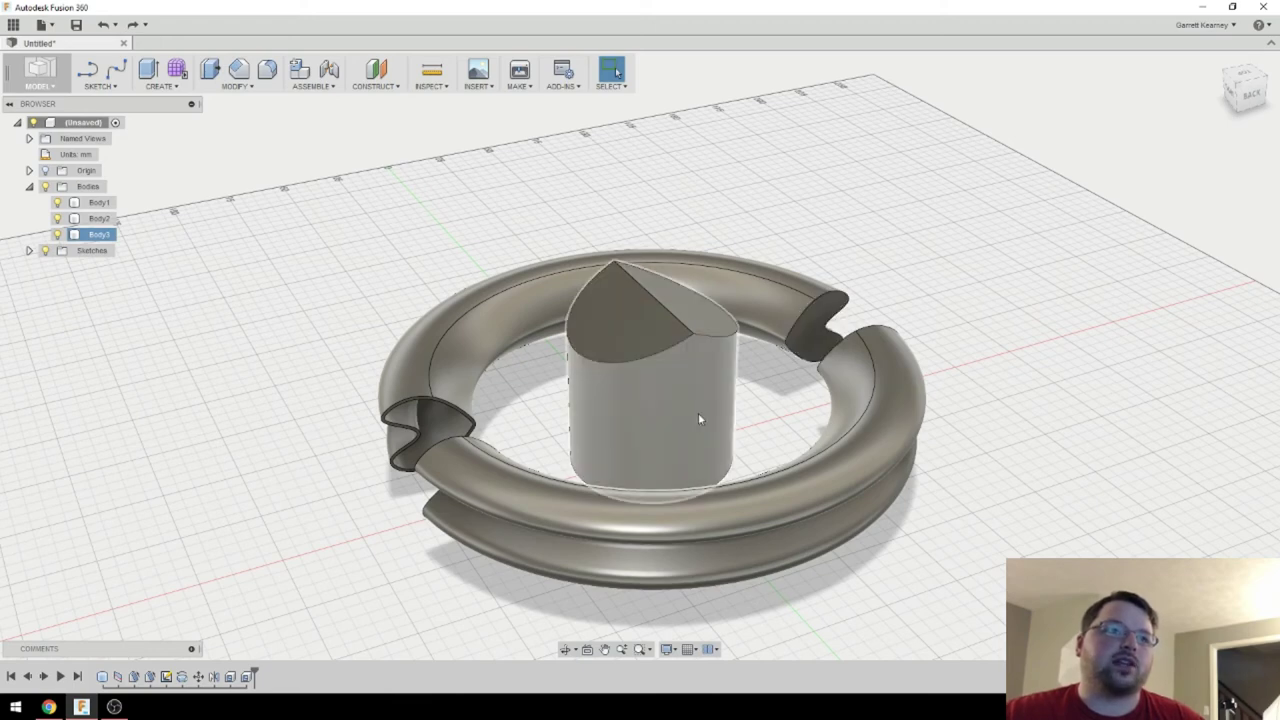
middle_click_drag(546, 442, 720, 398, "shift")
key("Escape")
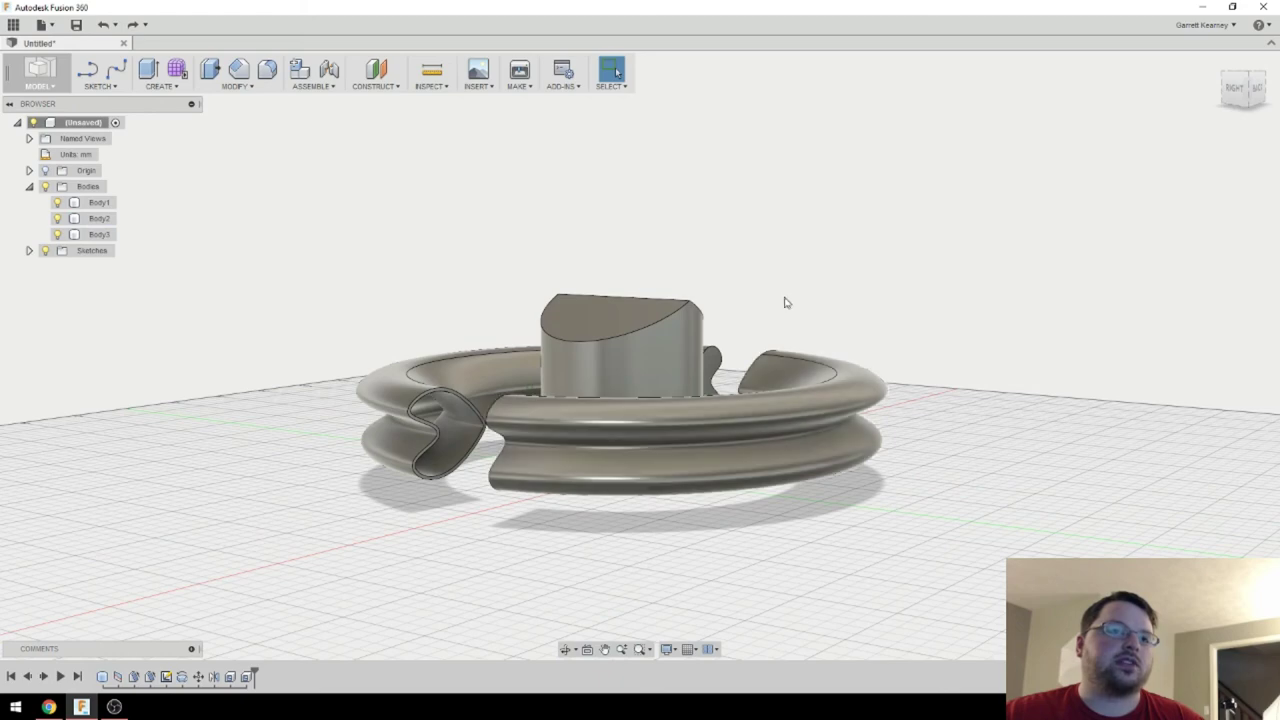
middle_click_drag(786, 300, 752, 330, "shift")
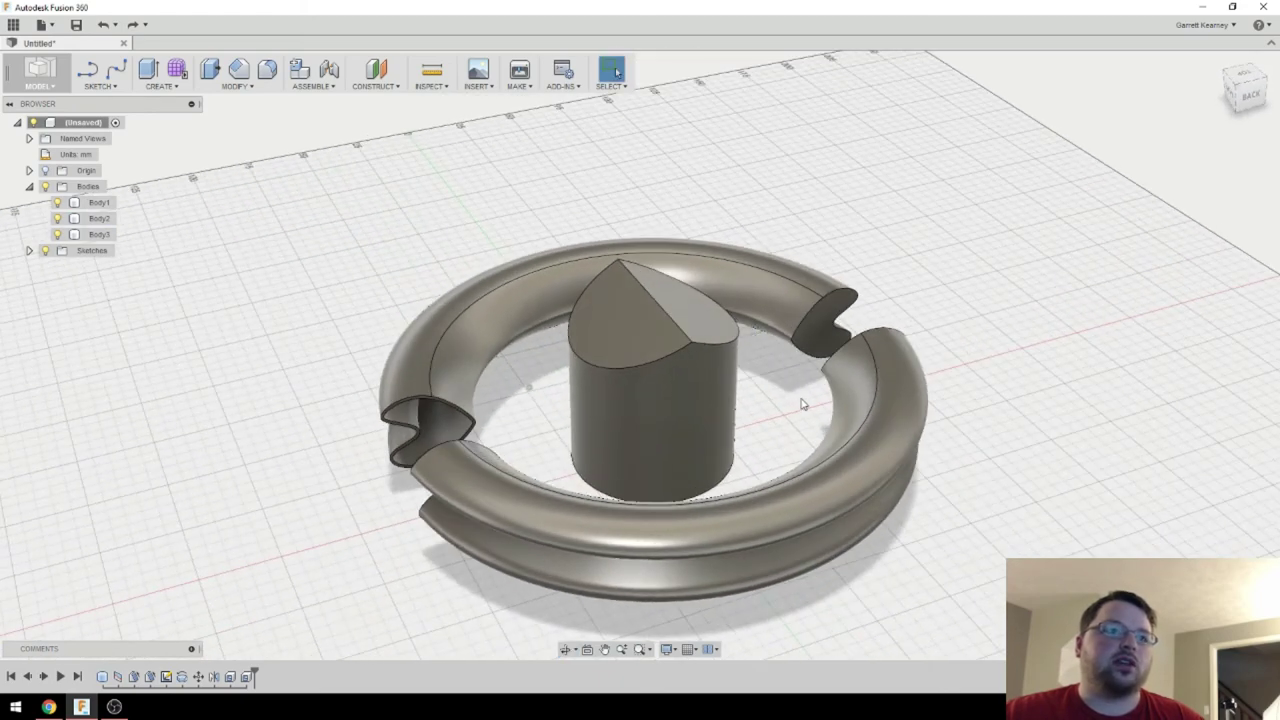
middle_click_drag(803, 400, 760, 420)
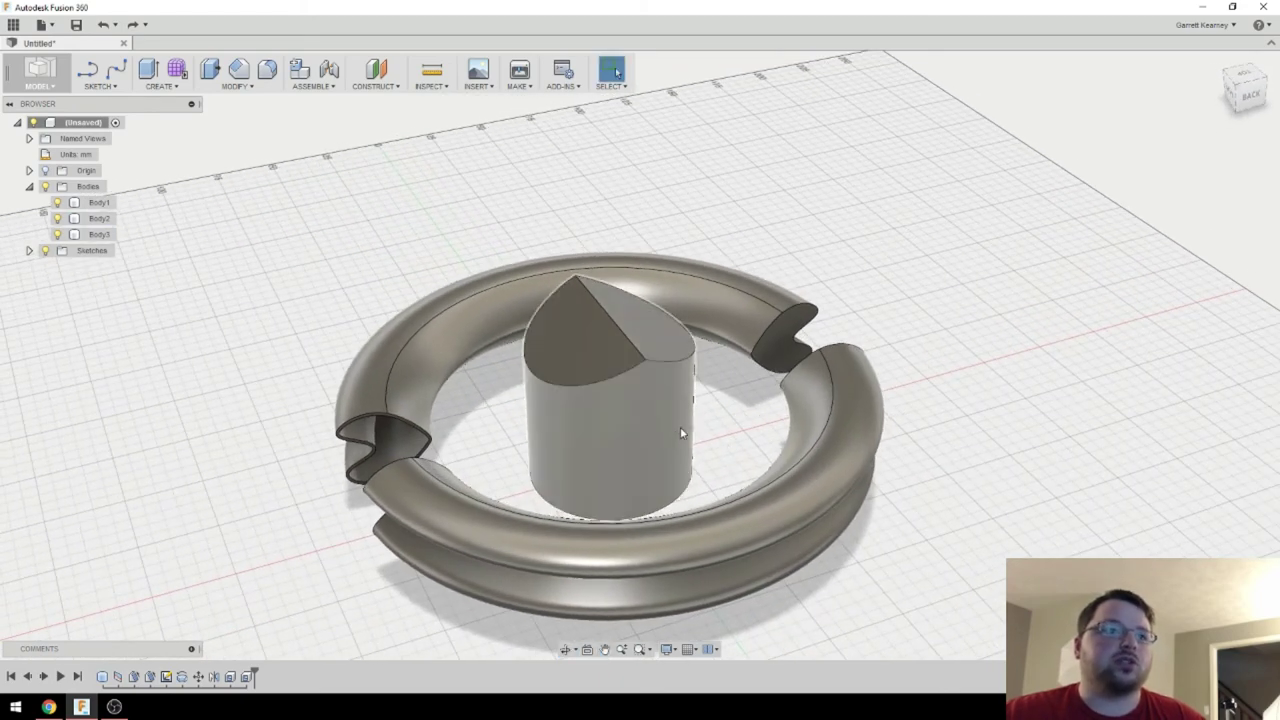
left_click(603, 406)
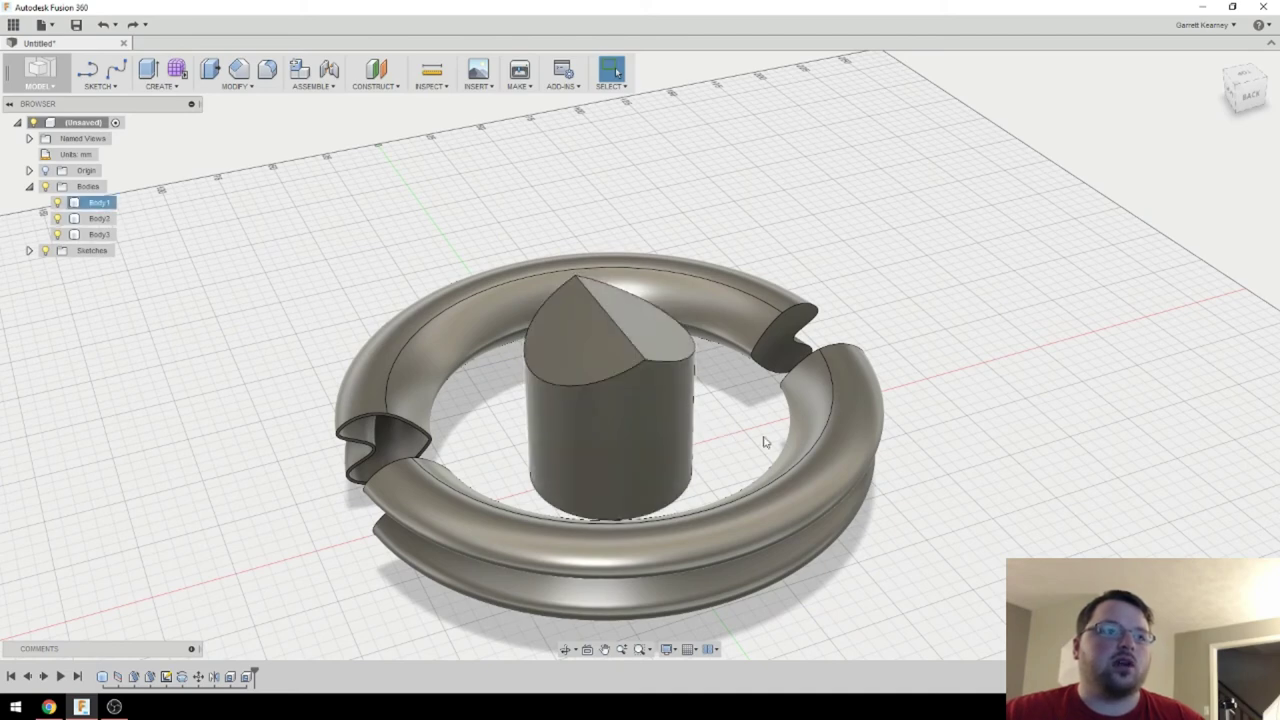
left_click(717, 441)
middle_click_drag(717, 441, 580, 392, "shift")
left_click(590, 460)
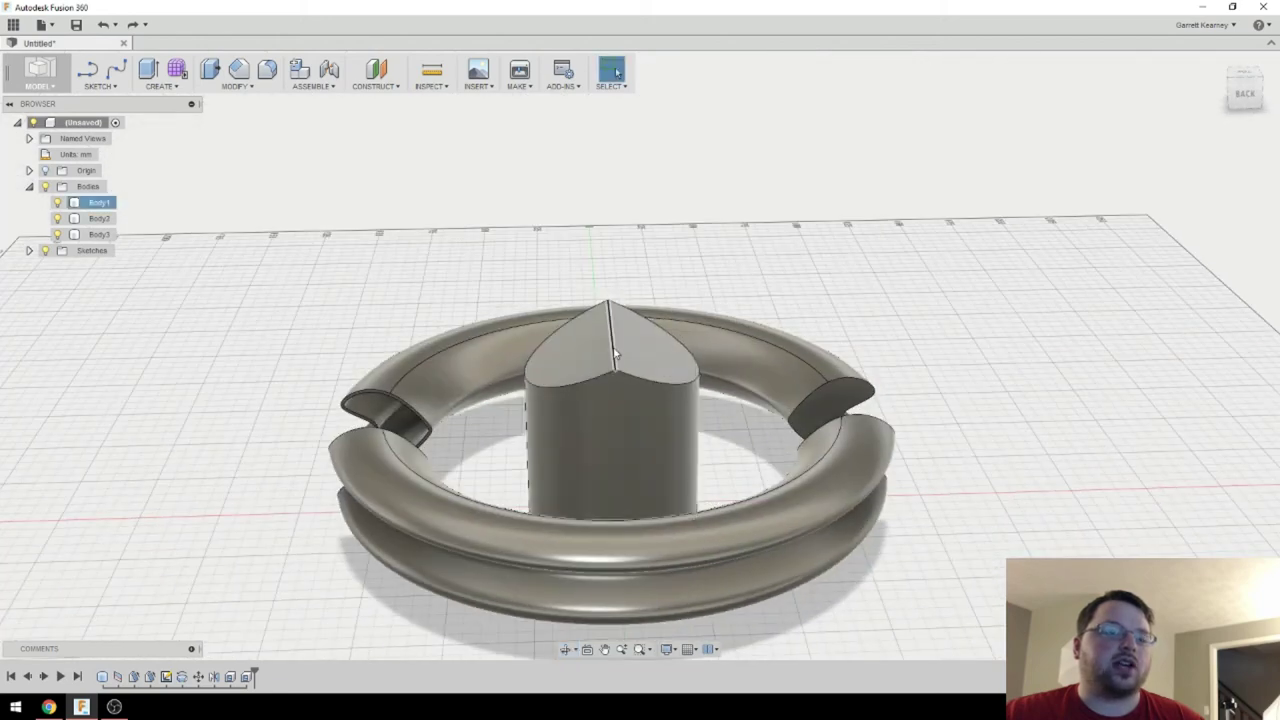
left_click(828, 413)
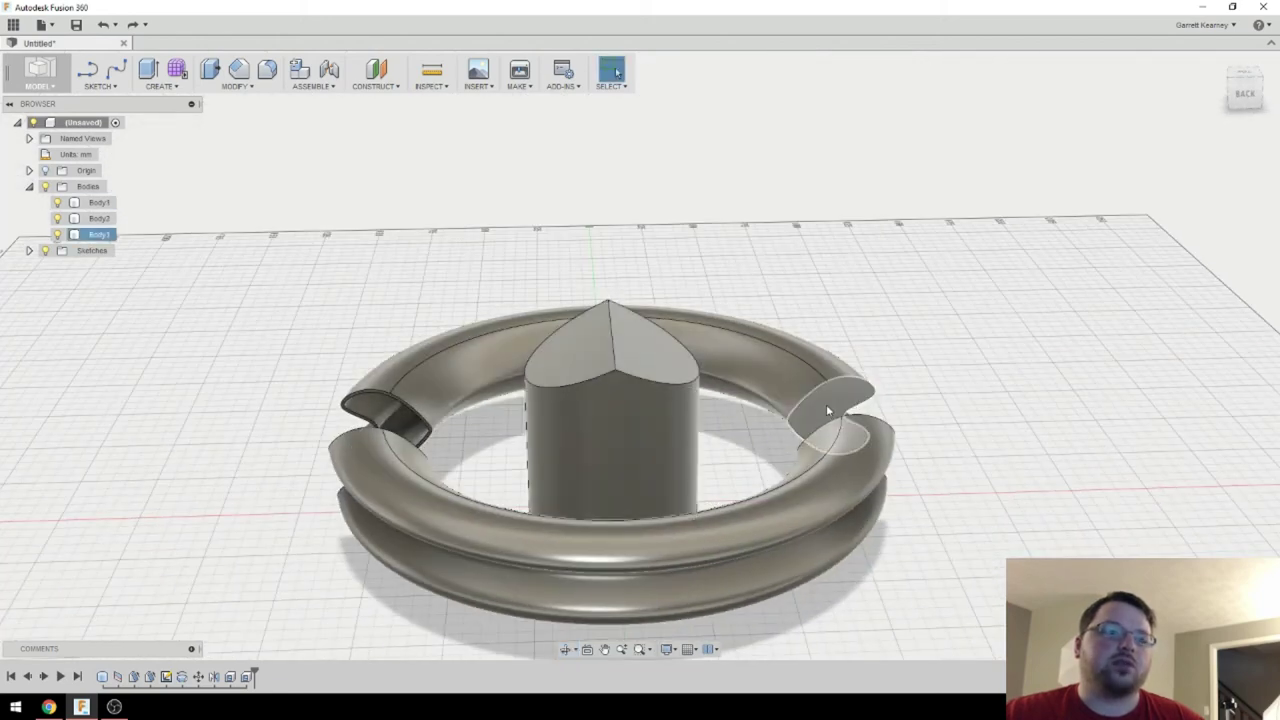
key("v")
middle_click_drag(760, 423, 771, 443, "shift")
left_click(799, 388)
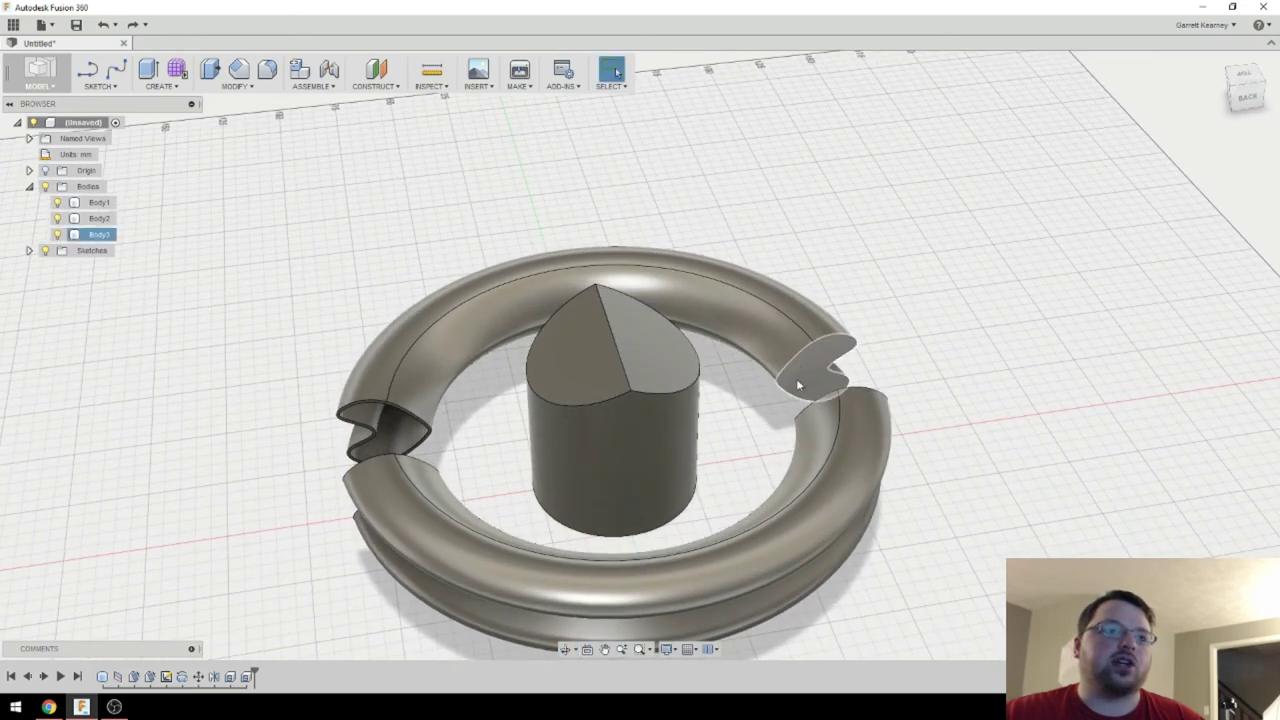
Edit the last shell feature to also remove the opposite end face, with the inside thickness set to 1 mm.
double_click(247, 678)
middle_click_drag(635, 486, 752, 459, "shift")
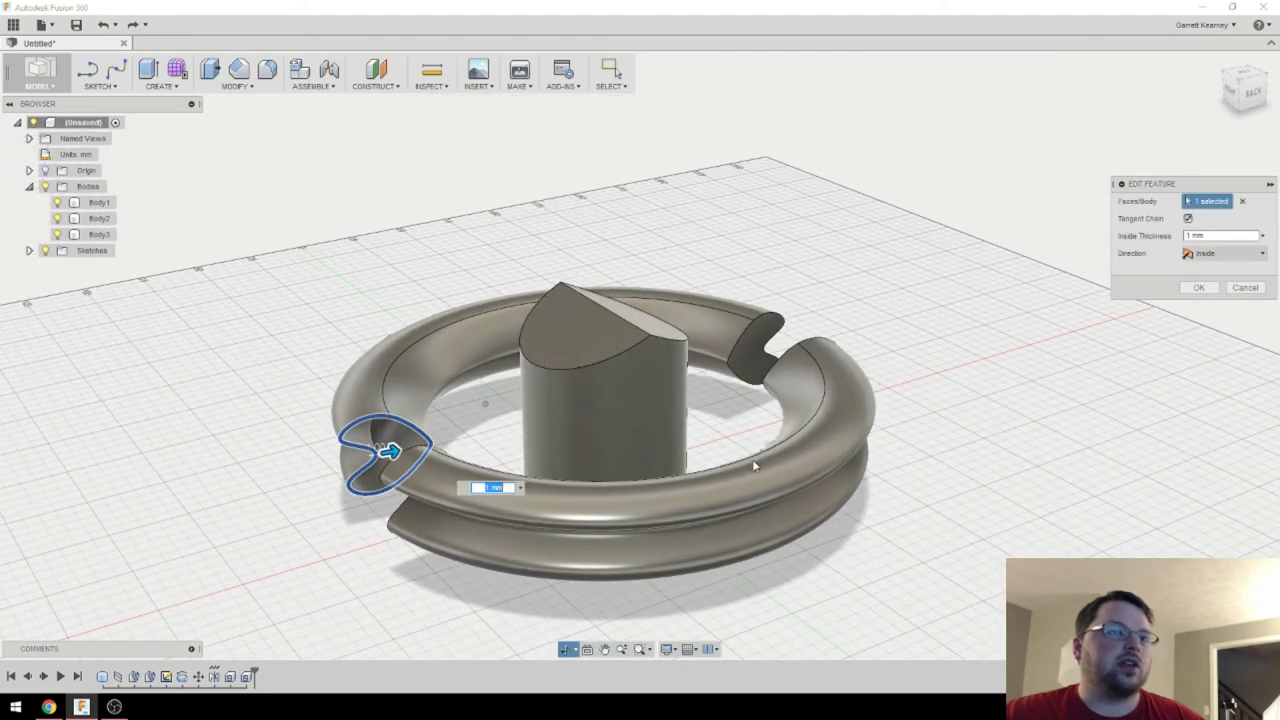
type("0")
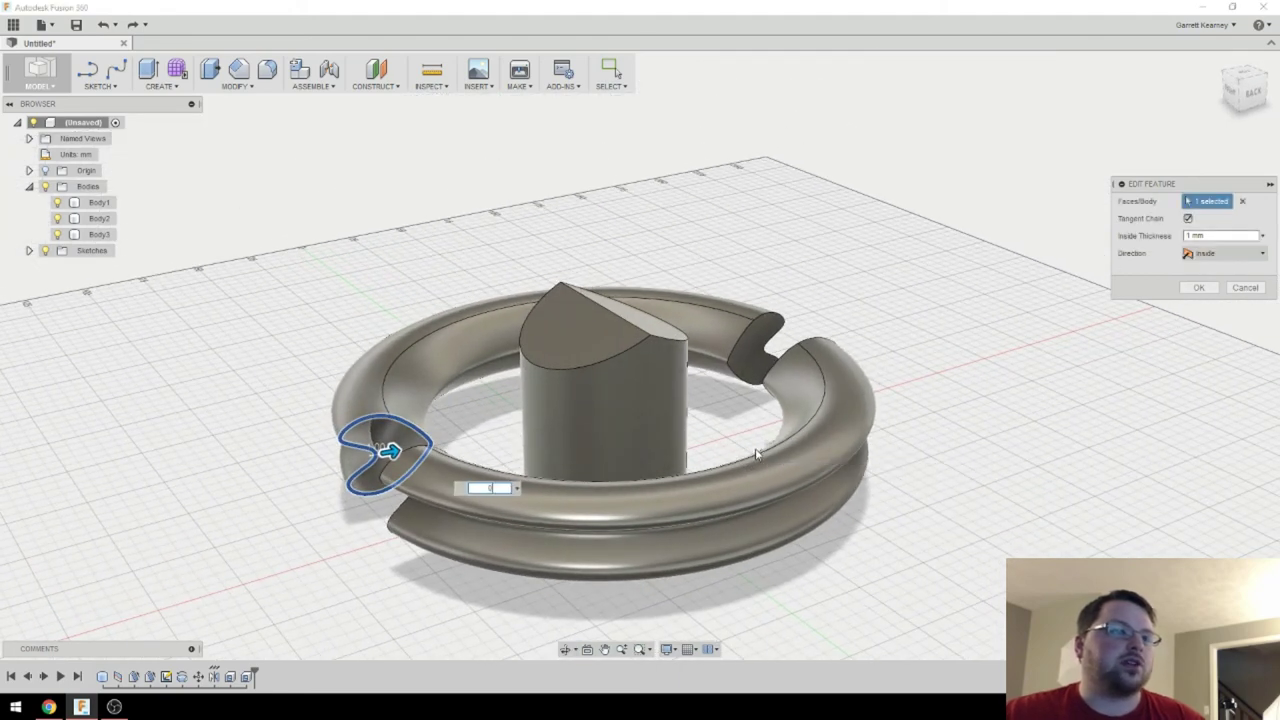
left_click(752, 352, "ctrl")
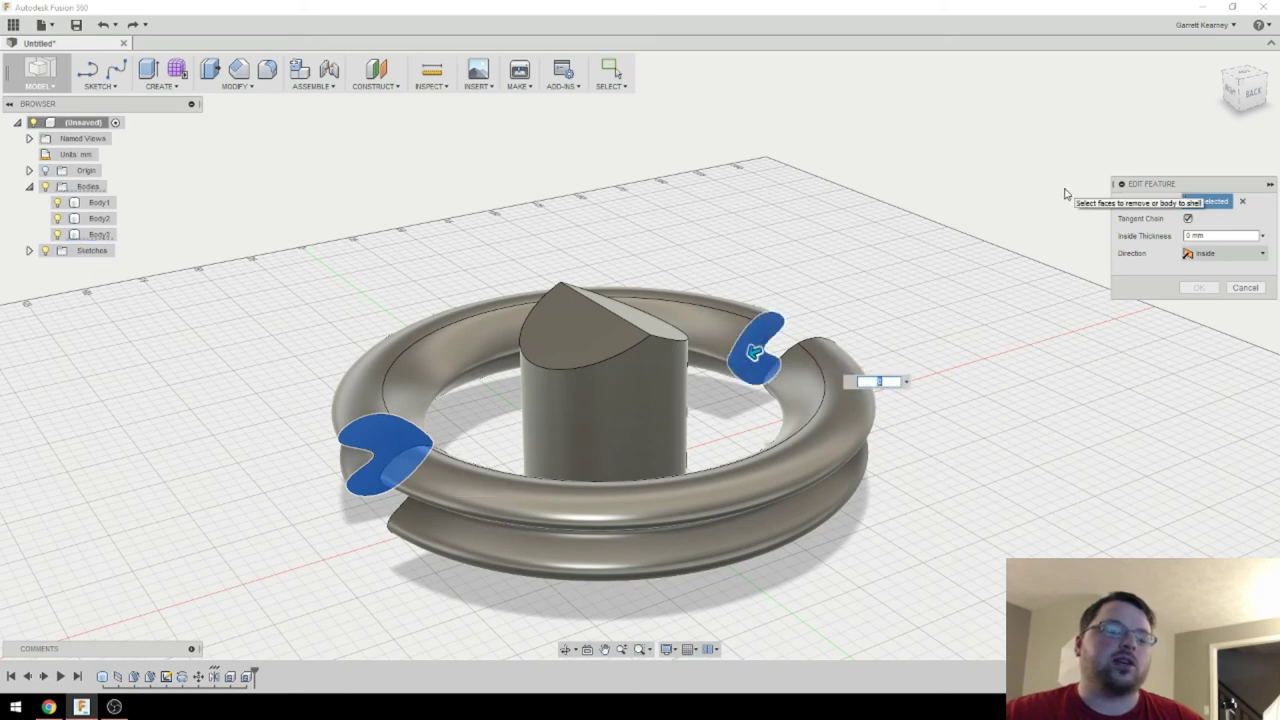
type("1")
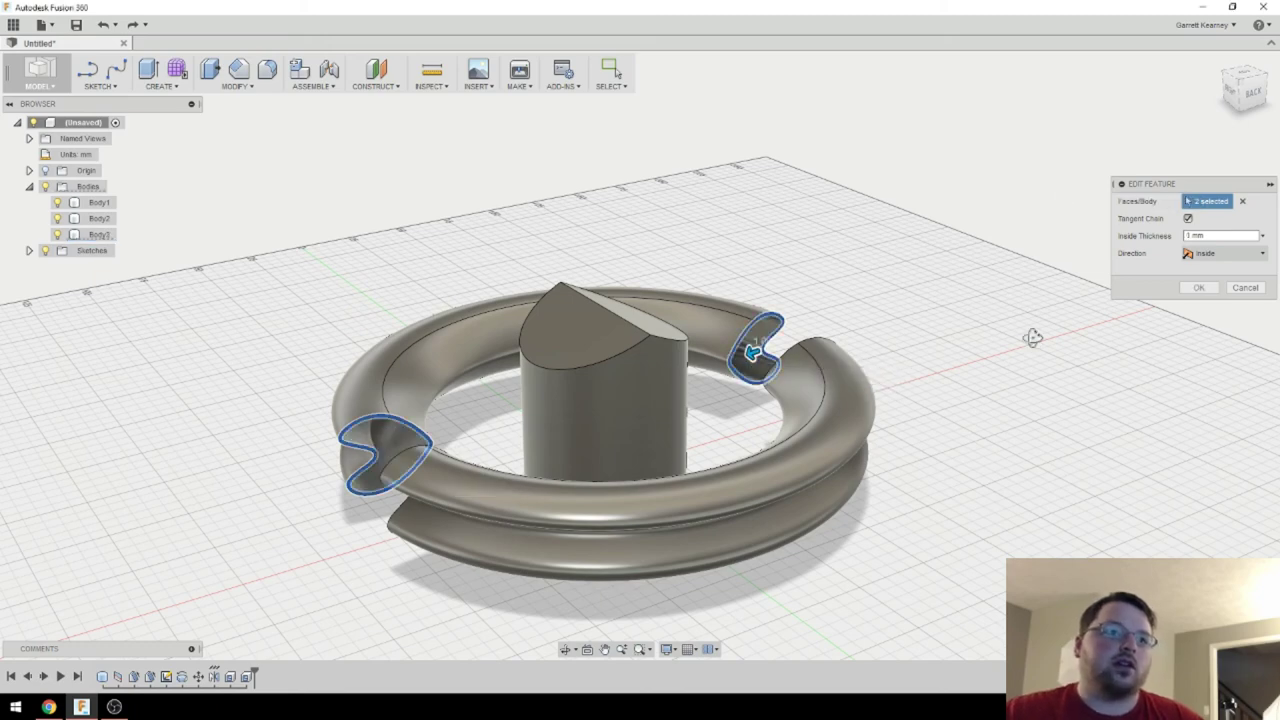
middle_click_drag(1032, 338, 985, 468, "shift")
key("Return")
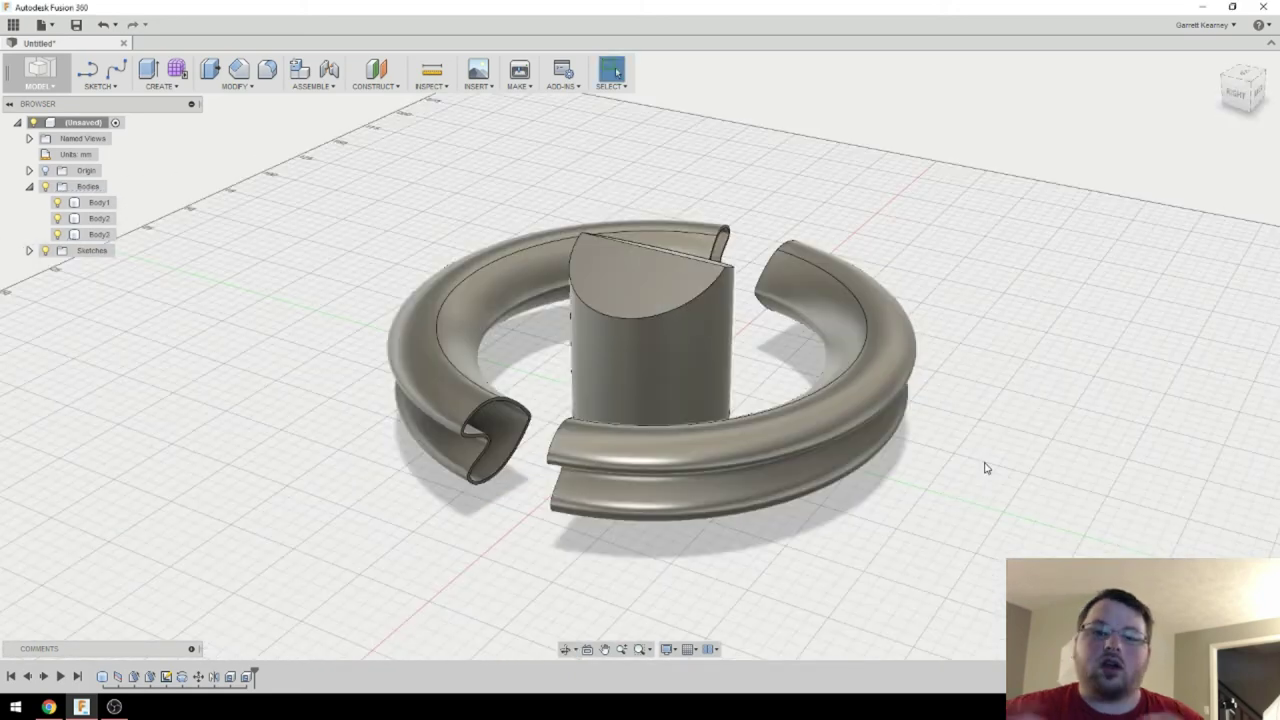